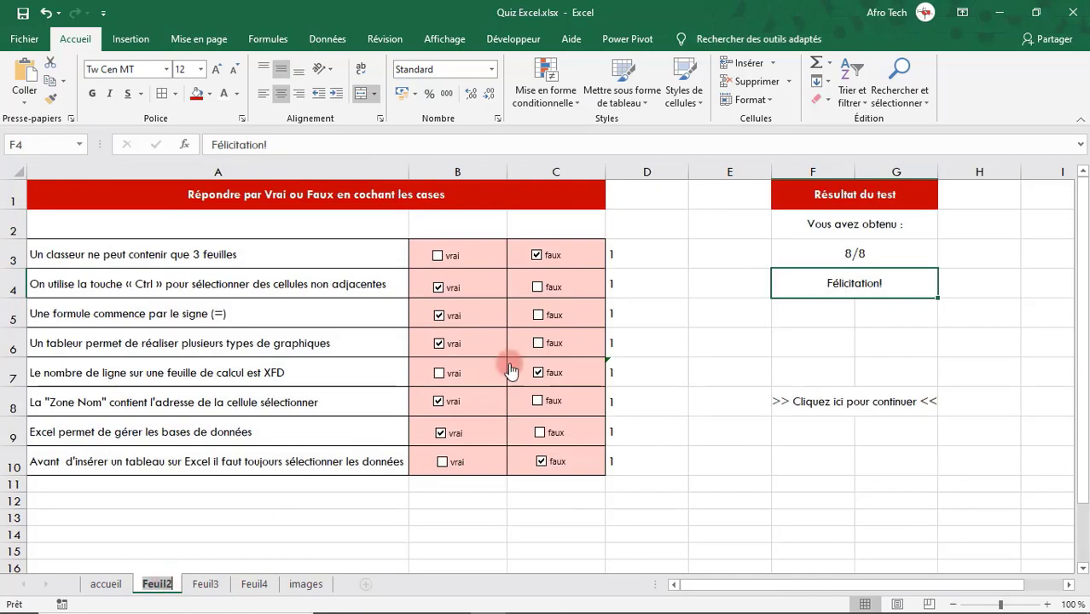
- Open the Feuil3 worksheet
{"action": "left_click", "coordinate": [205, 586]}
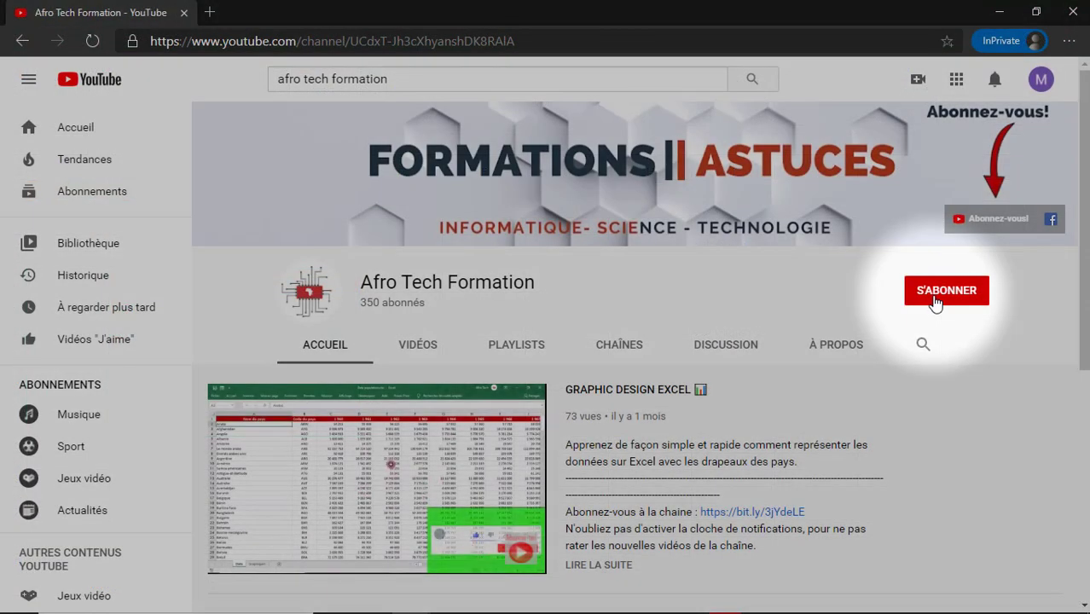
- In the browser on YouTube, subscribe to the Afro Tech Formation channel and set its notifications to Toutes
{"action": "left_click", "coordinate": [935, 298]}
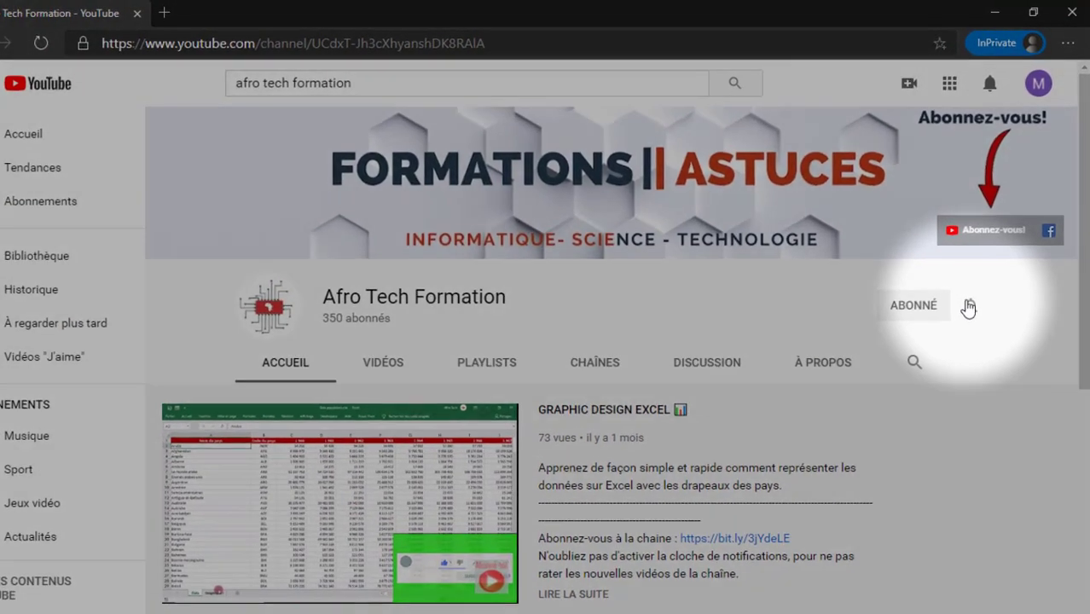
{"action": "left_click", "coordinate": [976, 291]}
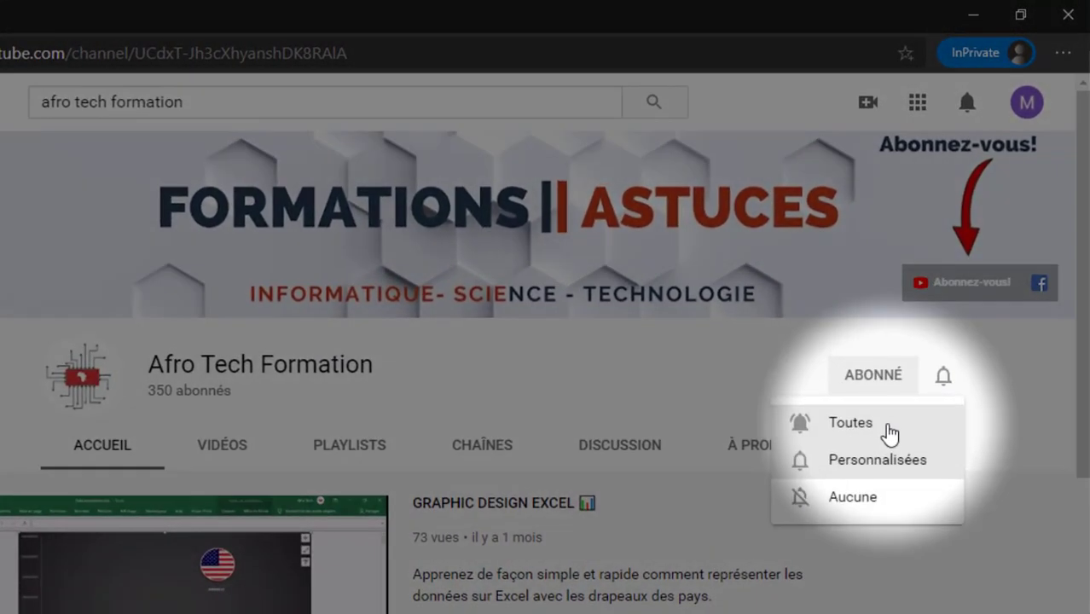
{"action": "left_click", "coordinate": [887, 428]}
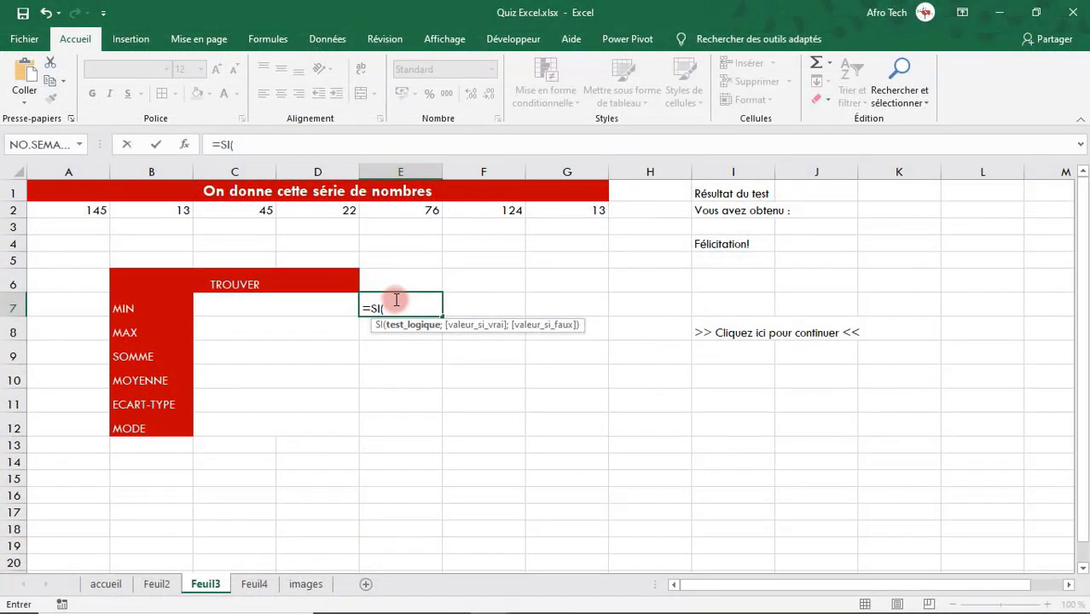
- Complete the scoring formula in E7 for the MIN answer as =SI(C7=MIN(A2:G2);1;0)
{"action": "left_click", "coordinate": [308, 310]}
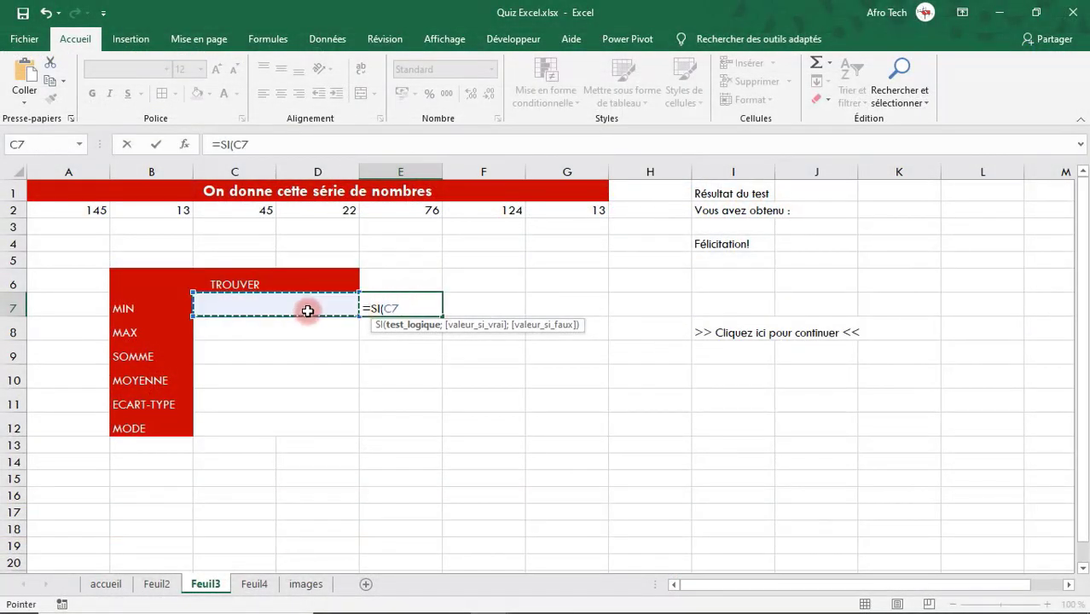
{"action": "type", "text": "=min"}
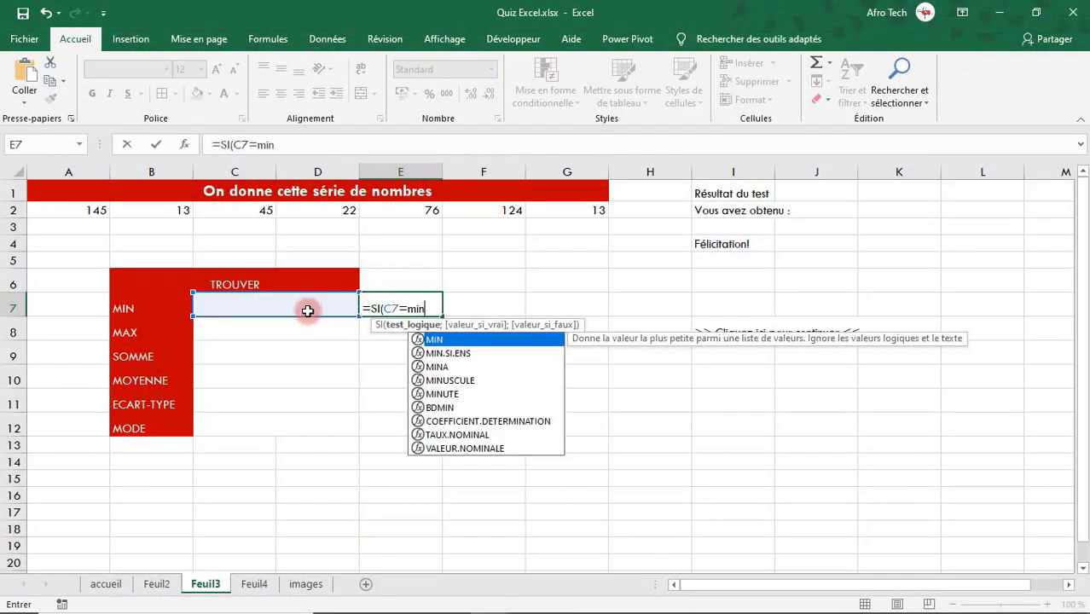
{"action": "key", "text": "Tab"}
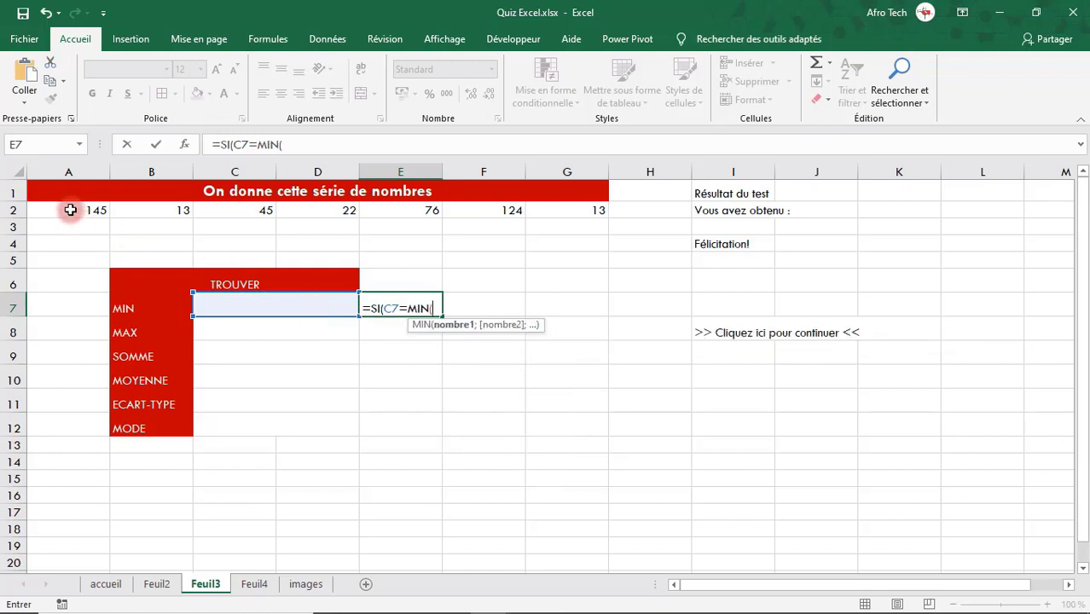
{"action": "left_click_drag", "start_coordinate": [72, 210], "coordinate": [551, 205]}
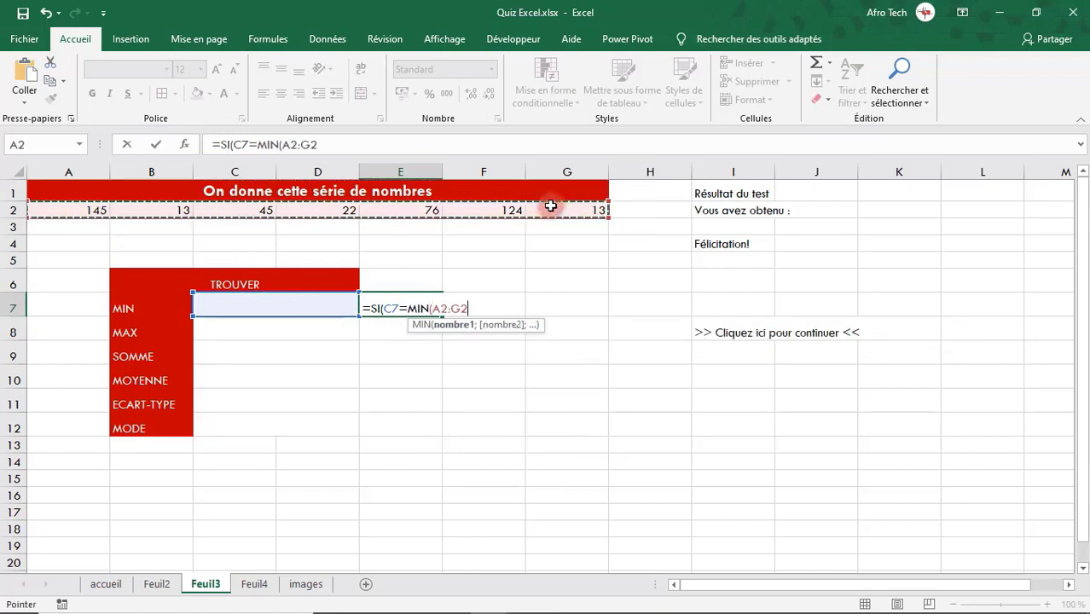
{"action": "type", "text": ");1;"}
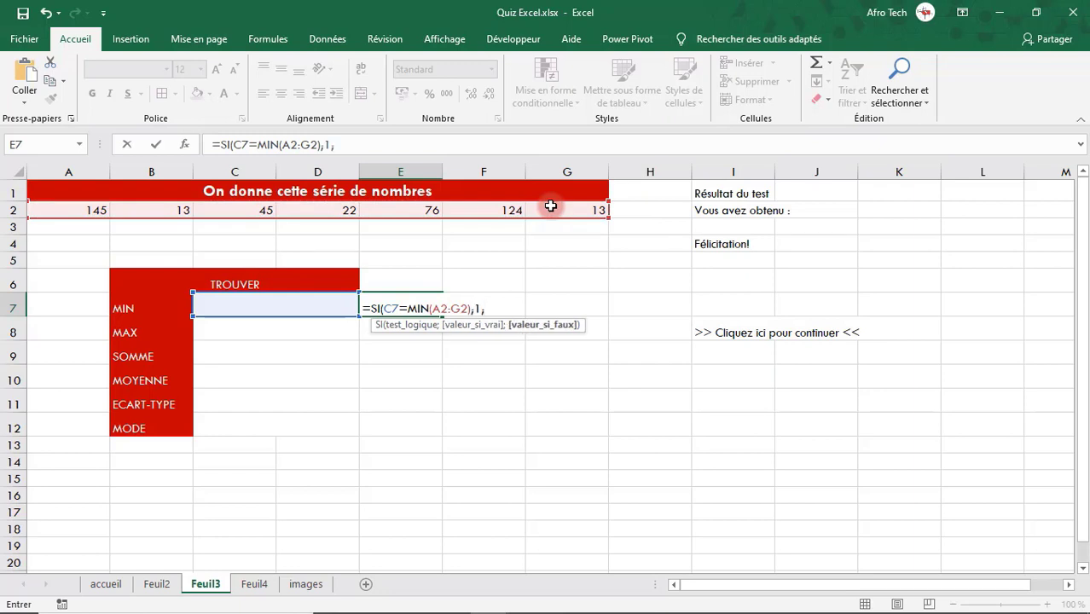
{"action": "type", "text": "0)"}
{"action": "key", "text": "Return"}
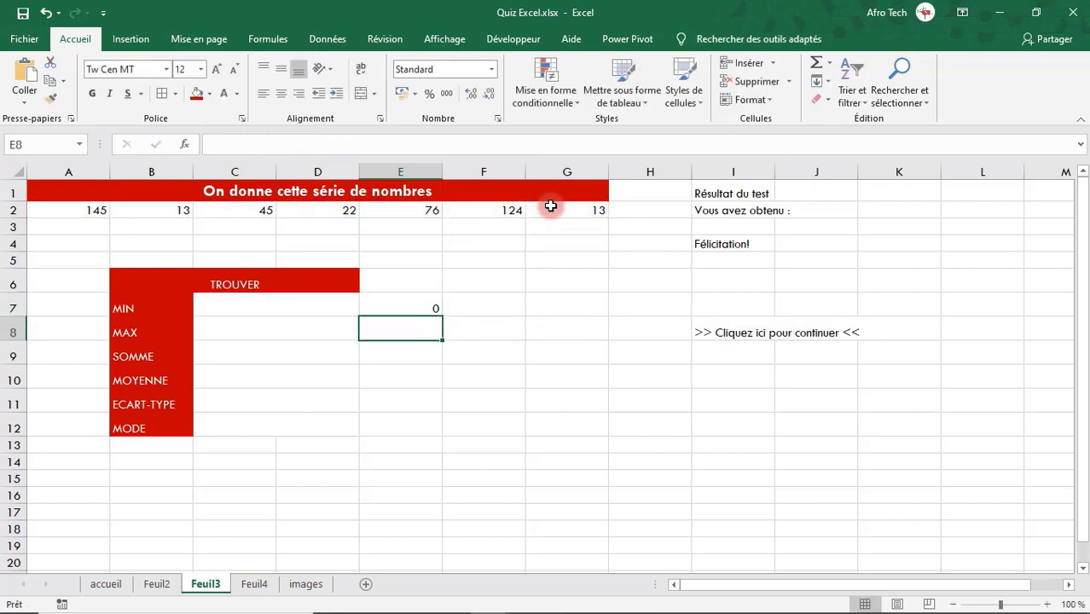
{"action": "double_click", "coordinate": [406, 300]}
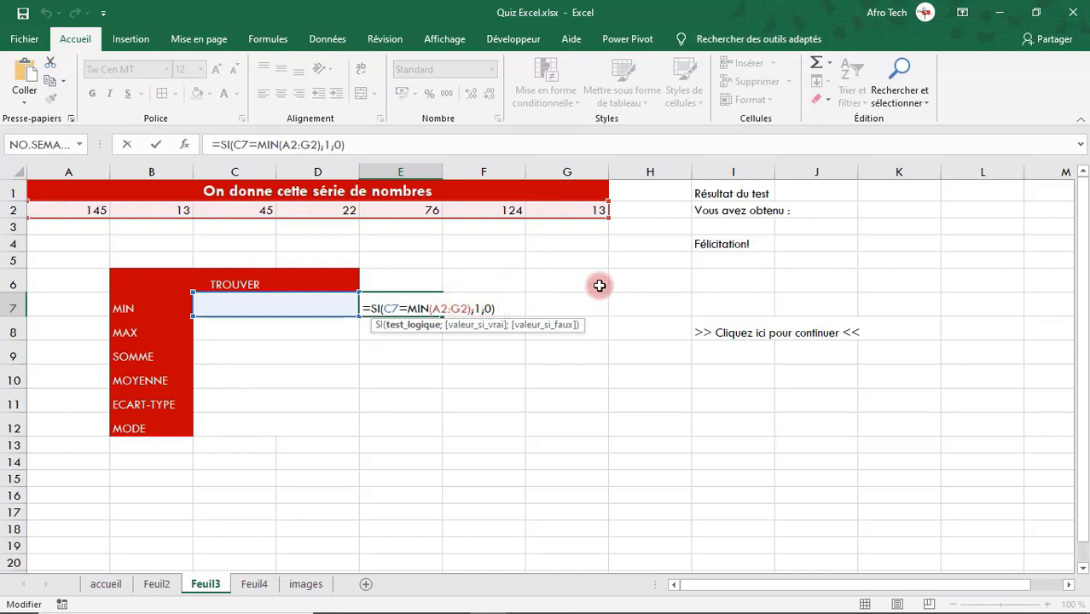
{"action": "left_click", "coordinate": [432, 305]}
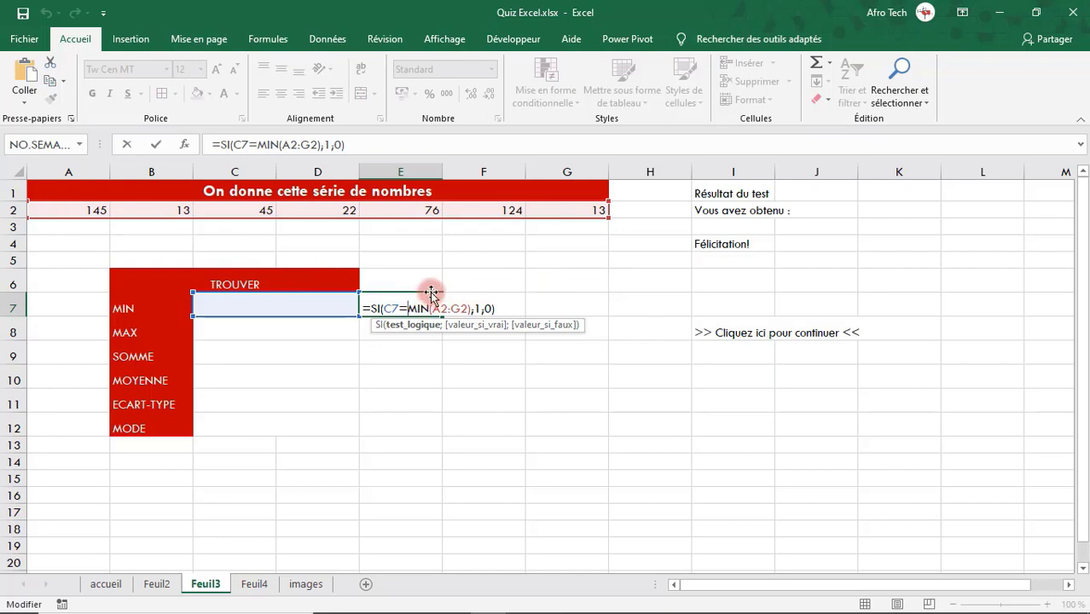
{"action": "key", "text": "Escape"}
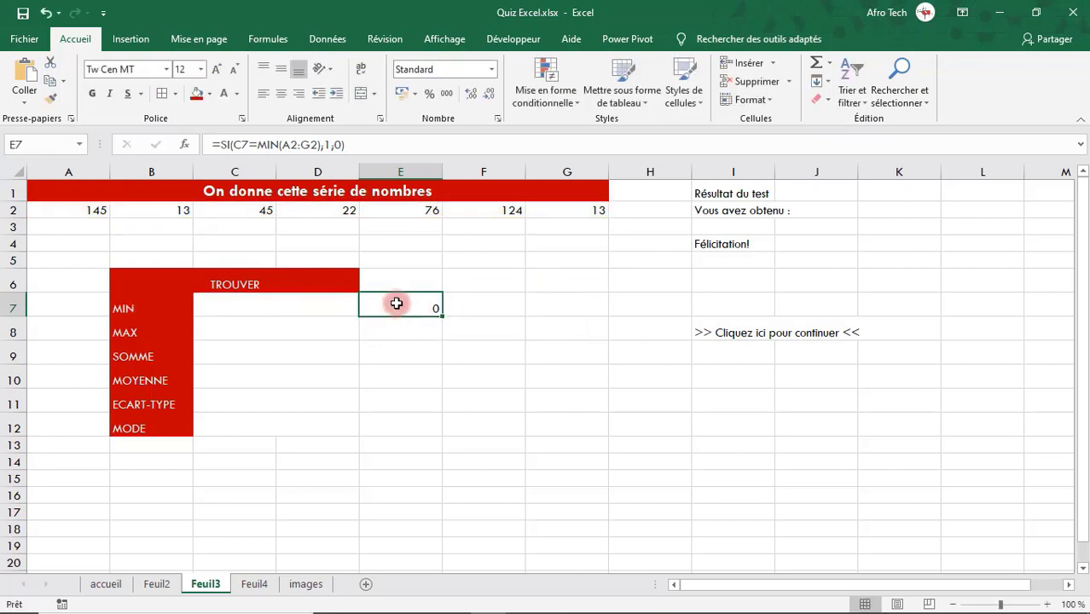
- Make the range absolute as $A$2:$G$2 in the E7 formula and fill the formula down to E12
{"action": "double_click", "coordinate": [421, 310]}
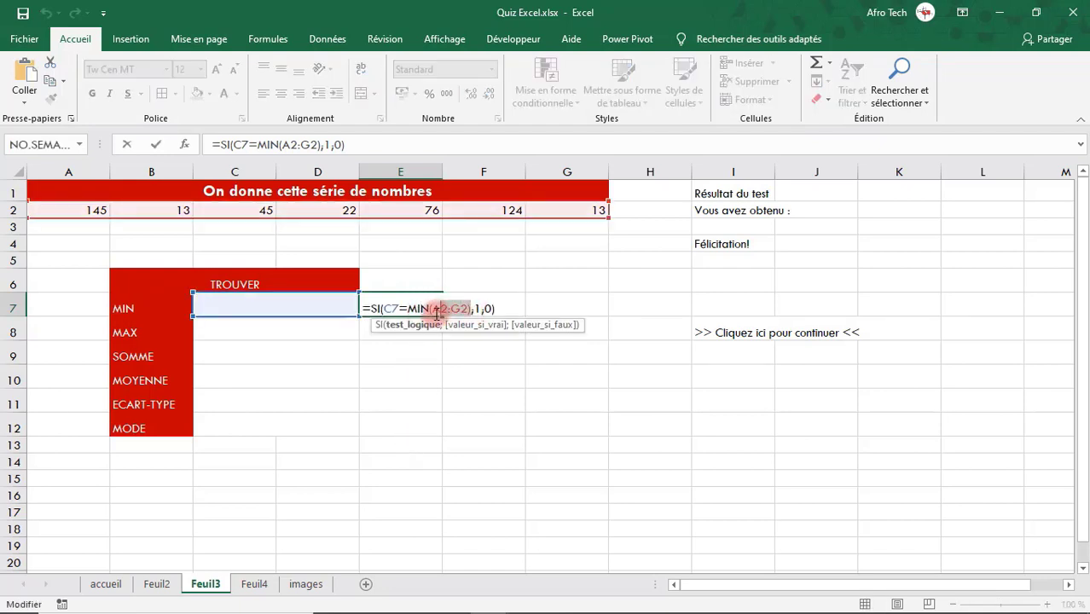
{"action": "left_click", "coordinate": [431, 311]}
{"action": "key", "text": "F4"}
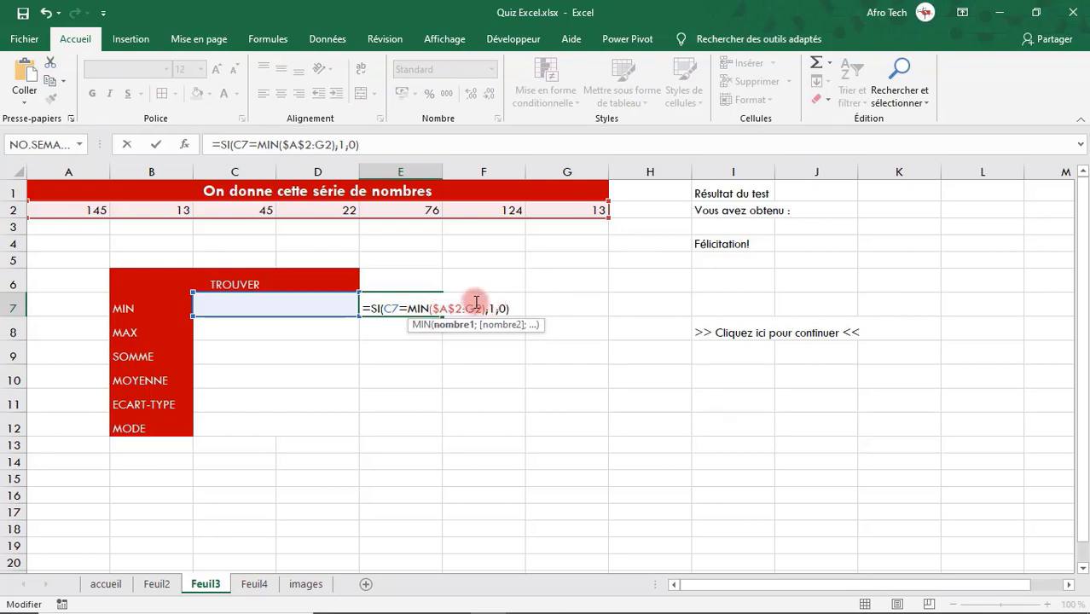
{"action": "key", "text": "F4"}
{"action": "key", "text": "ctrl+Return"}
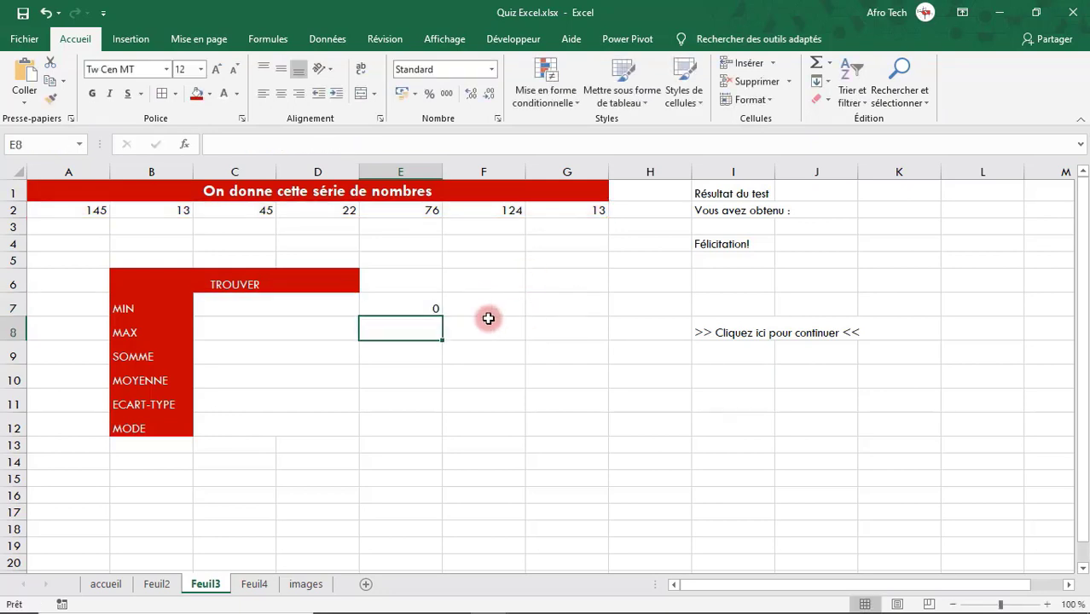
{"action": "left_click_drag", "start_coordinate": [445, 314], "coordinate": [432, 429]}
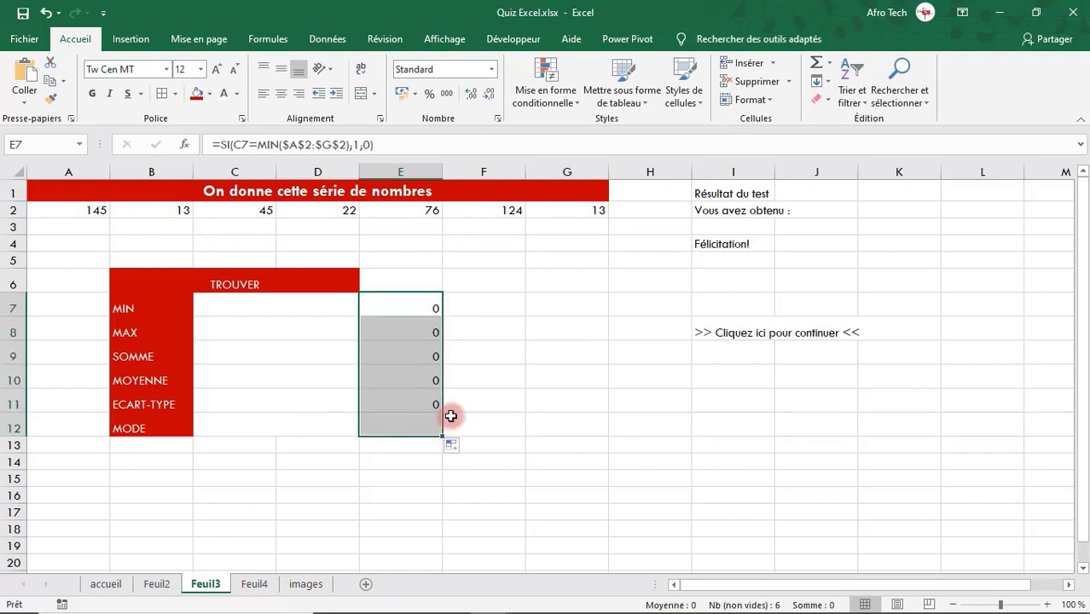
- Replace MIN with MAX in the E8 scoring formula for the MAX row
{"action": "double_click", "coordinate": [435, 332]}
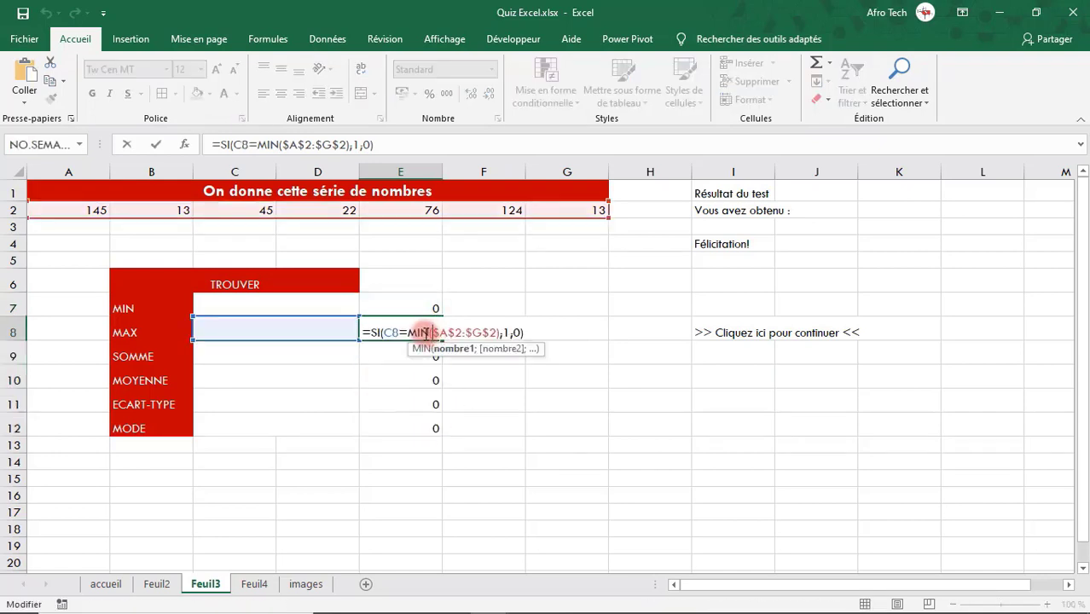
{"action": "left_click", "coordinate": [423, 333]}
{"action": "key", "text": "BackSpace"}
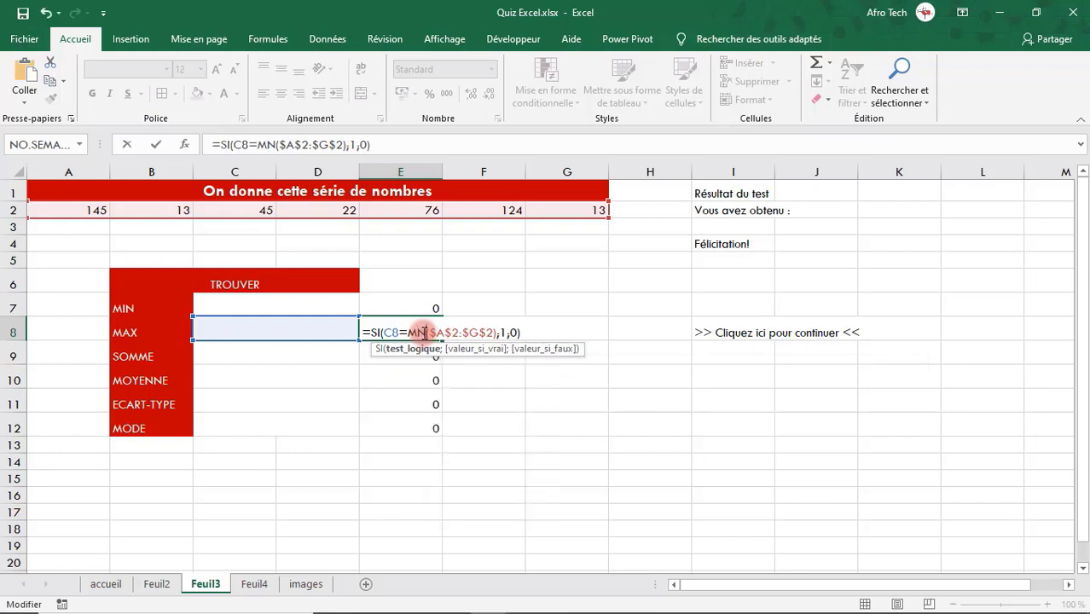
{"action": "key", "text": "Delete"}
{"action": "type", "text": "AX"}
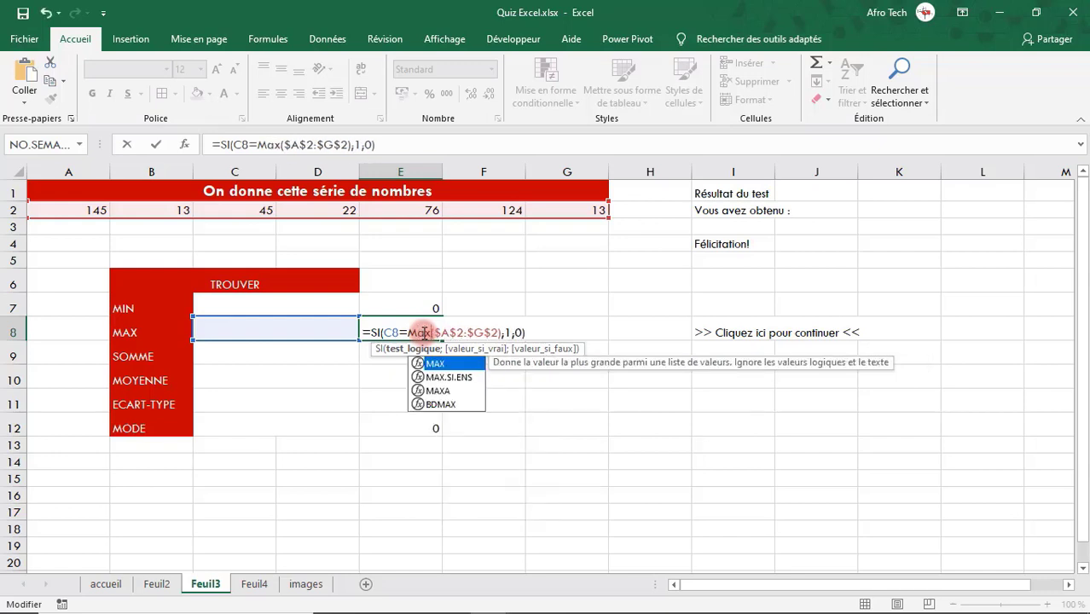
{"action": "key", "text": "Return"}
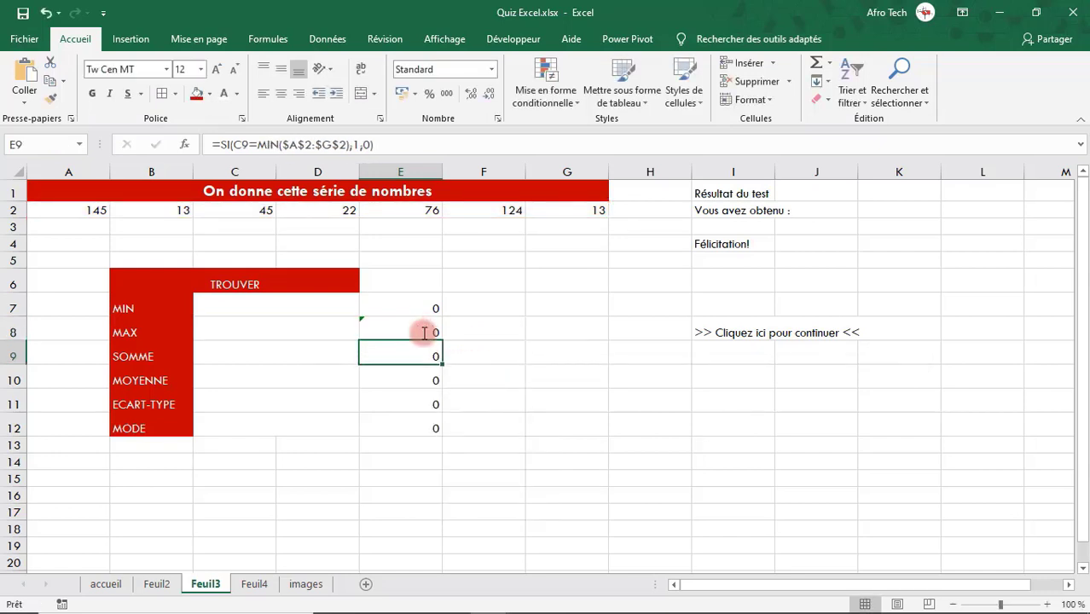
- Replace MIN with SOMME in the E9 scoring formula for the SOMME row
{"action": "double_click", "coordinate": [419, 361]}
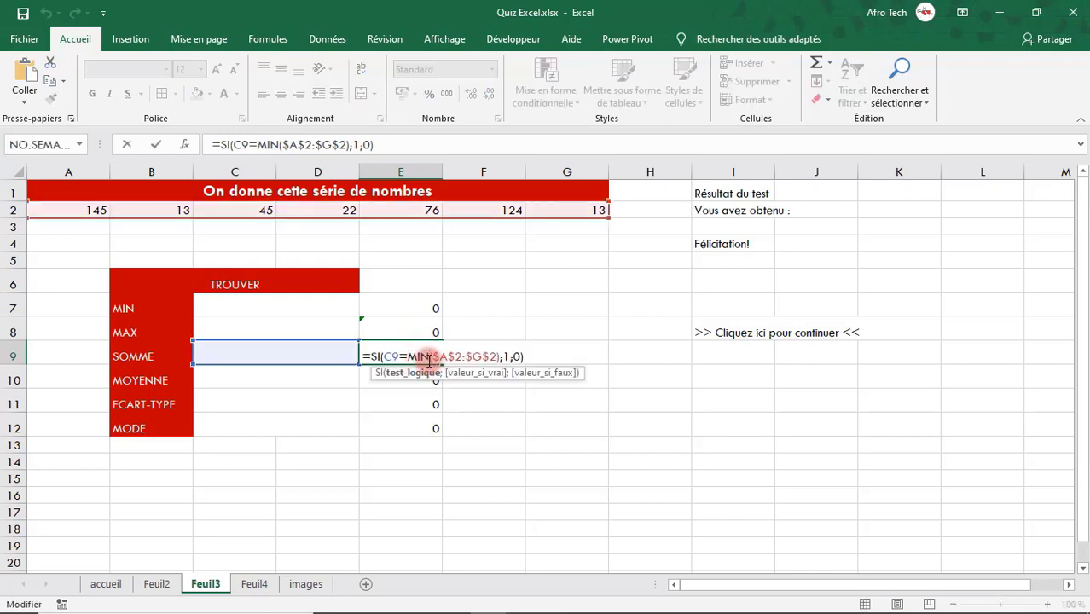
{"action": "key", "text": "BackSpace"}
{"action": "key", "text": "BackSpace"}
{"action": "key", "text": "BackSpace"}
{"action": "type", "text": "so"}
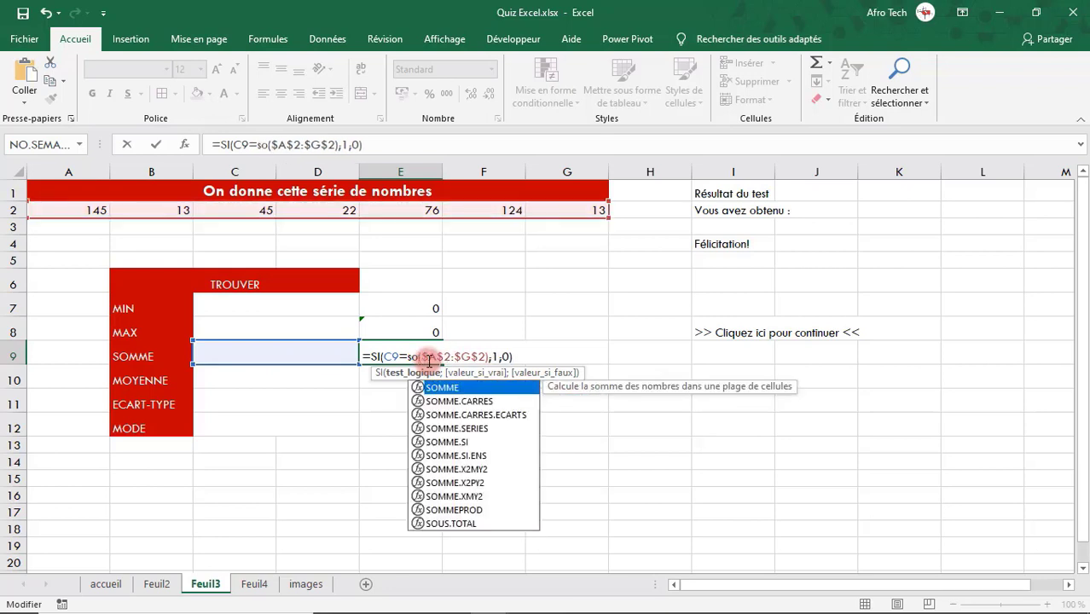
{"action": "type", "text": "mme"}
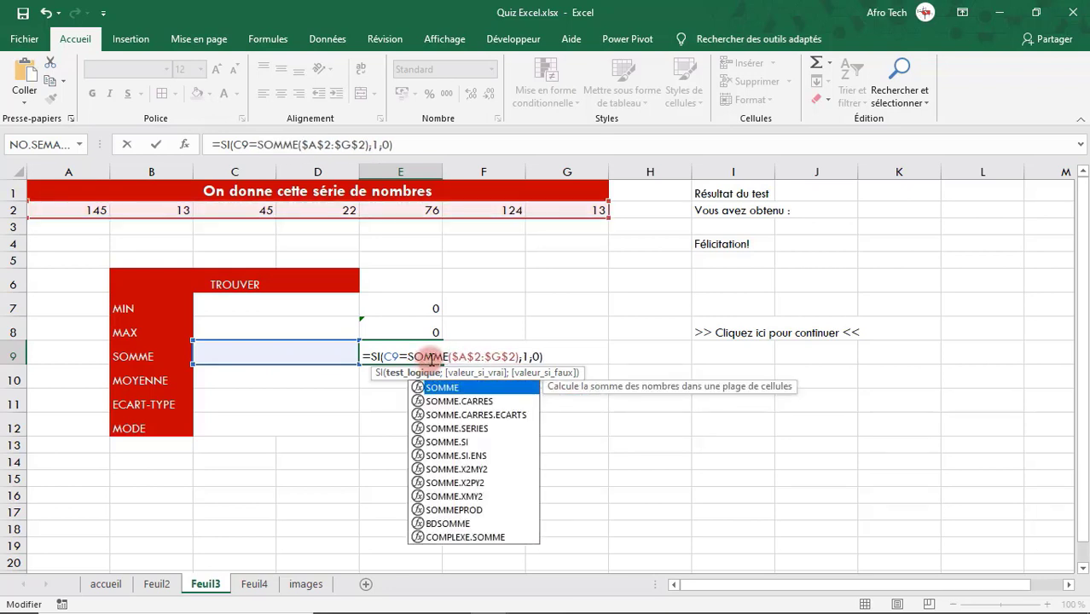
{"action": "left_click", "coordinate": [410, 357]}
{"action": "key", "text": "Return"}
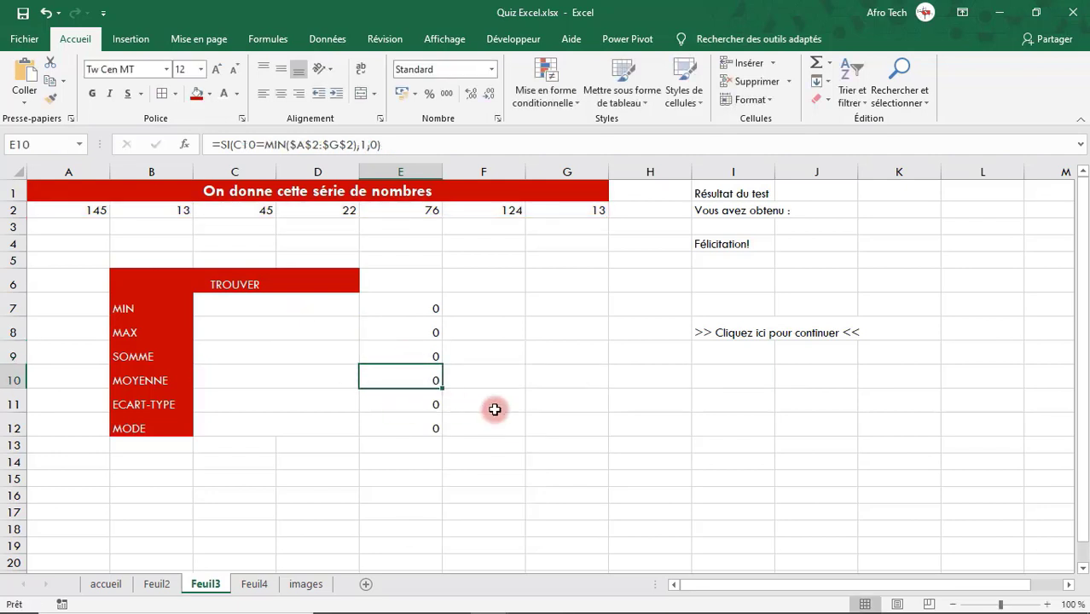
- Replace MIN with MOYENNE in the E10 scoring formula for the MOYENNE row
{"action": "double_click", "coordinate": [410, 377]}
{"action": "left_click", "coordinate": [431, 380]}
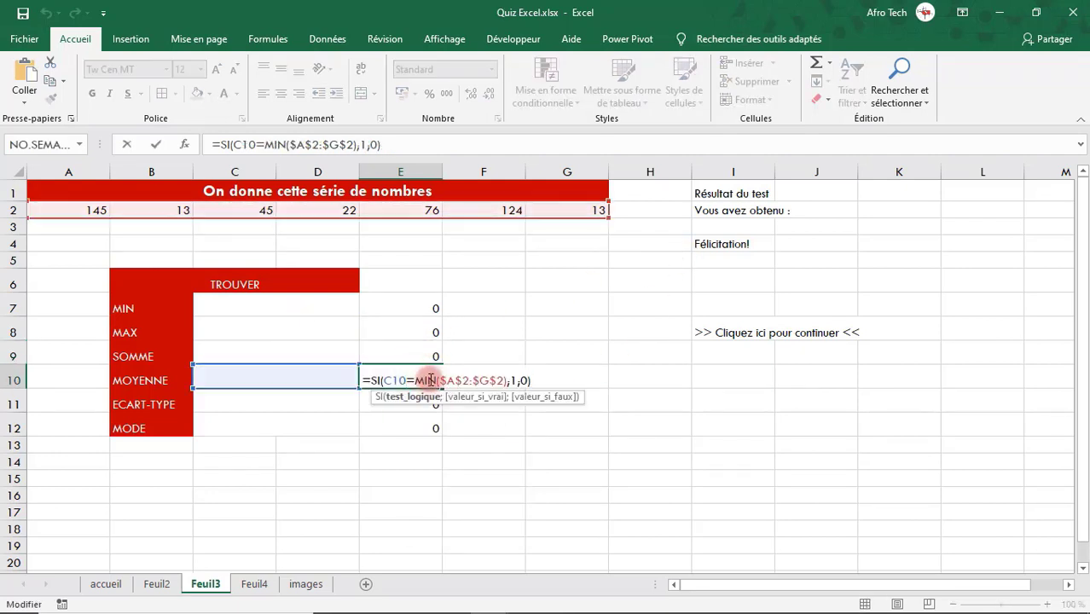
{"action": "key", "text": "BackSpace"}
{"action": "key", "text": "BackSpace"}
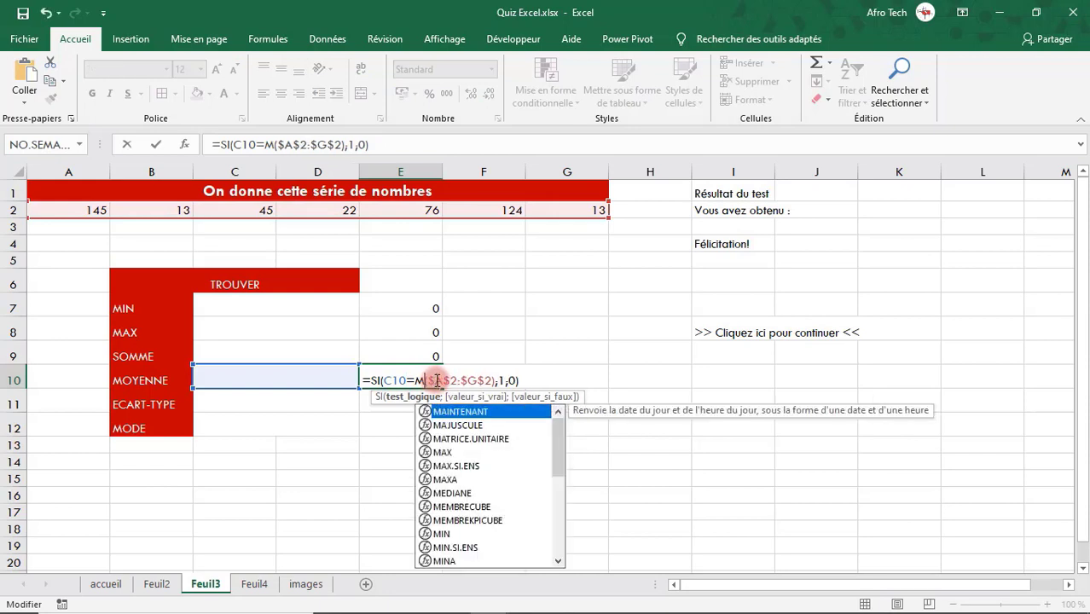
{"action": "type", "text": "ou"}
{"action": "key", "text": "BackSpace"}
{"action": "type", "text": "y"}
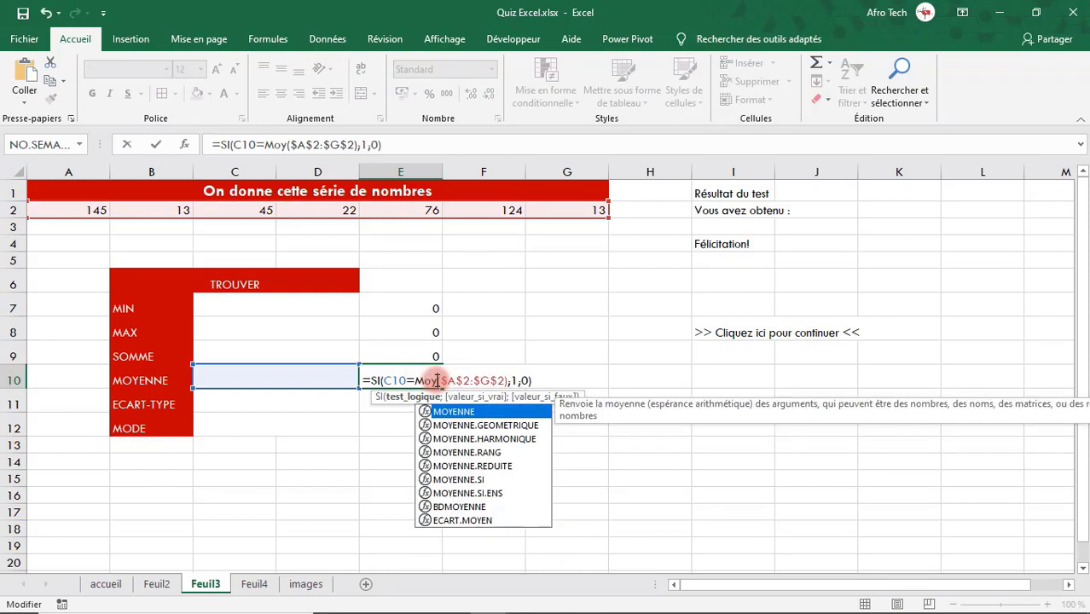
{"action": "key", "text": "Tab"}
{"action": "key", "text": "Return"}
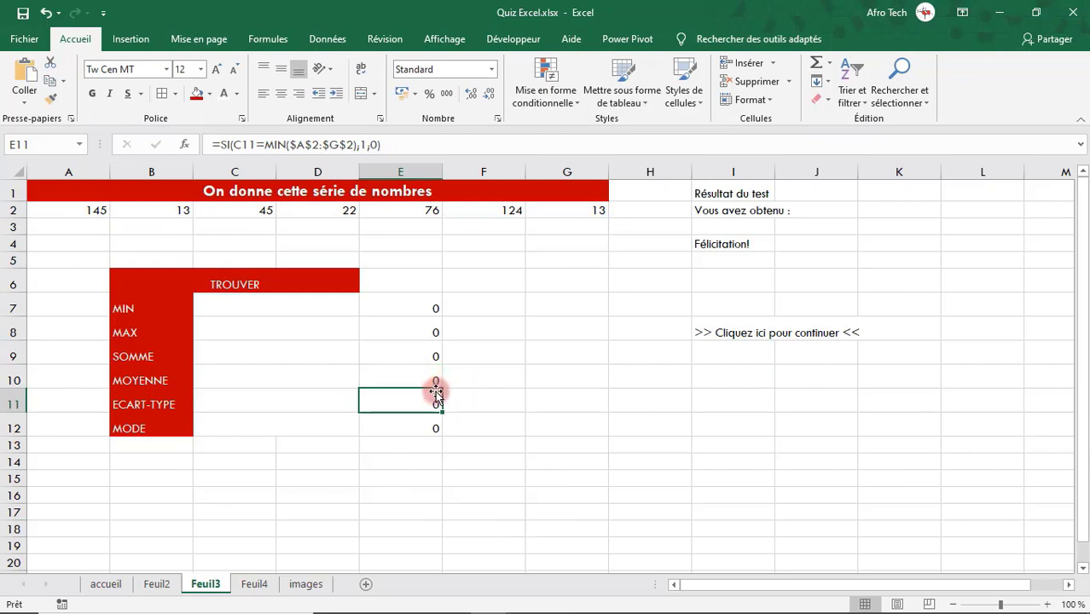
- Replace MIN with ECARTYPE in the E11 scoring formula for the ECART-TYPE row
{"action": "double_click", "coordinate": [423, 405]}
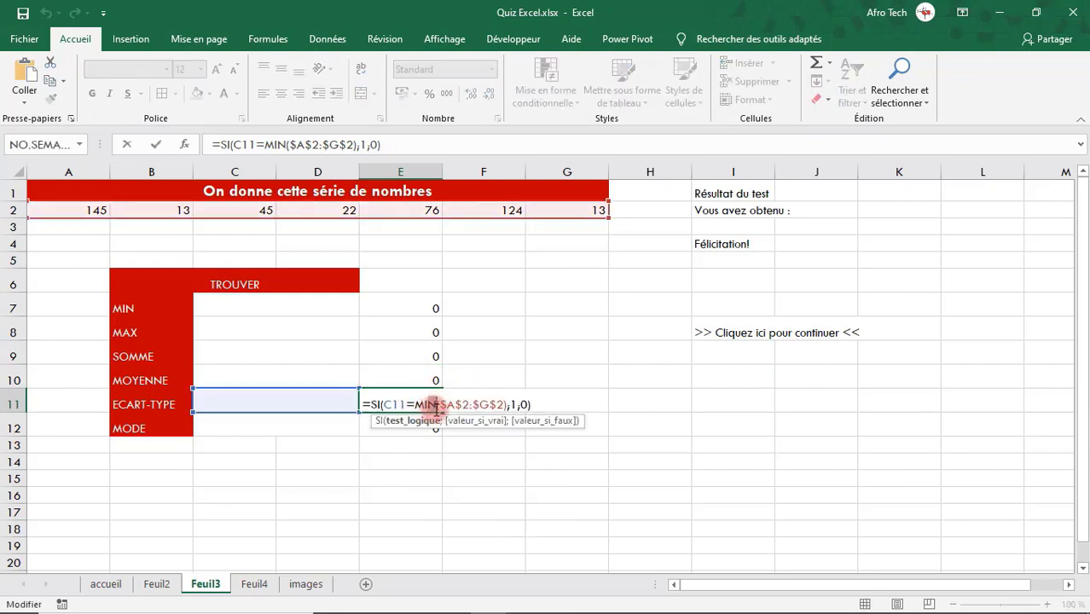
{"action": "key", "text": "BackSpace"}
{"action": "key", "text": "BackSpace"}
{"action": "key", "text": "BackSpace"}
{"action": "type", "text": "ec"}
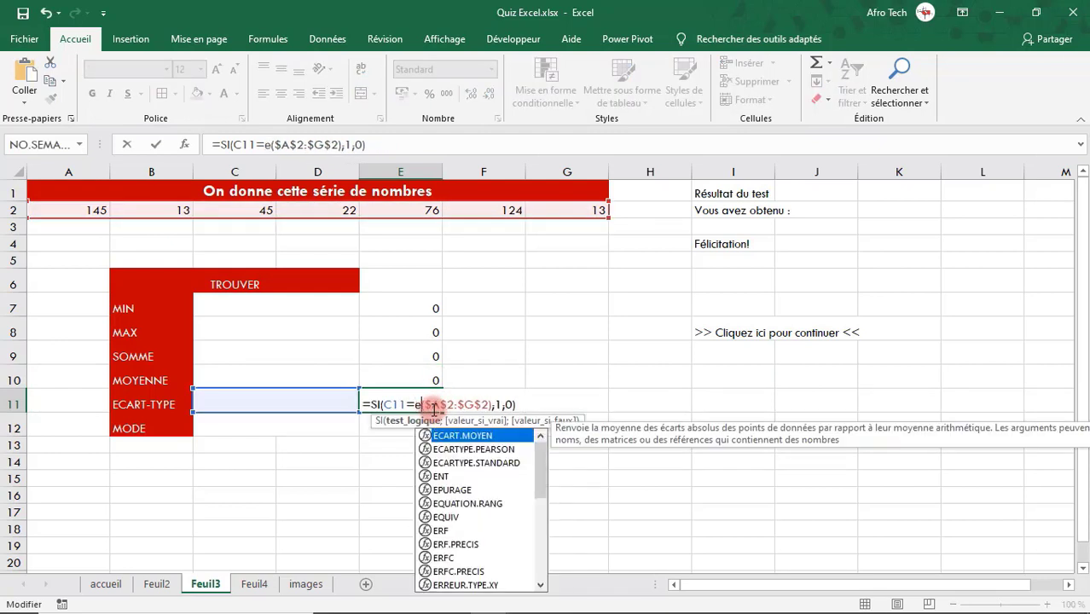
{"action": "key", "text": "Down"}
{"action": "key", "text": "Down"}
{"action": "key", "text": "Down"}
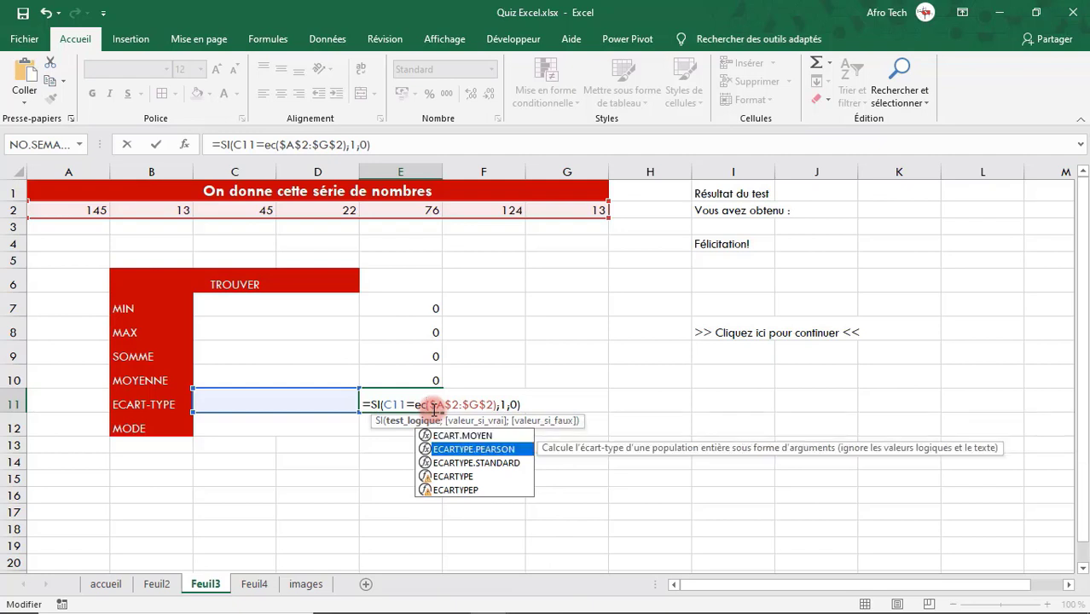
{"action": "key", "text": "Tab"}
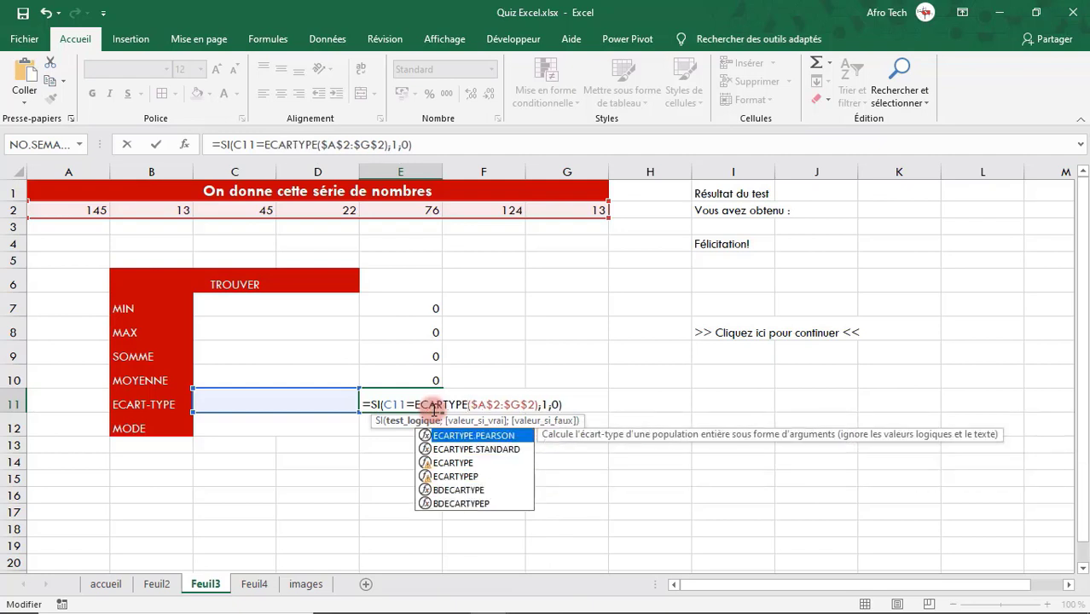
{"action": "key", "text": "Down"}
{"action": "key", "text": "Down"}
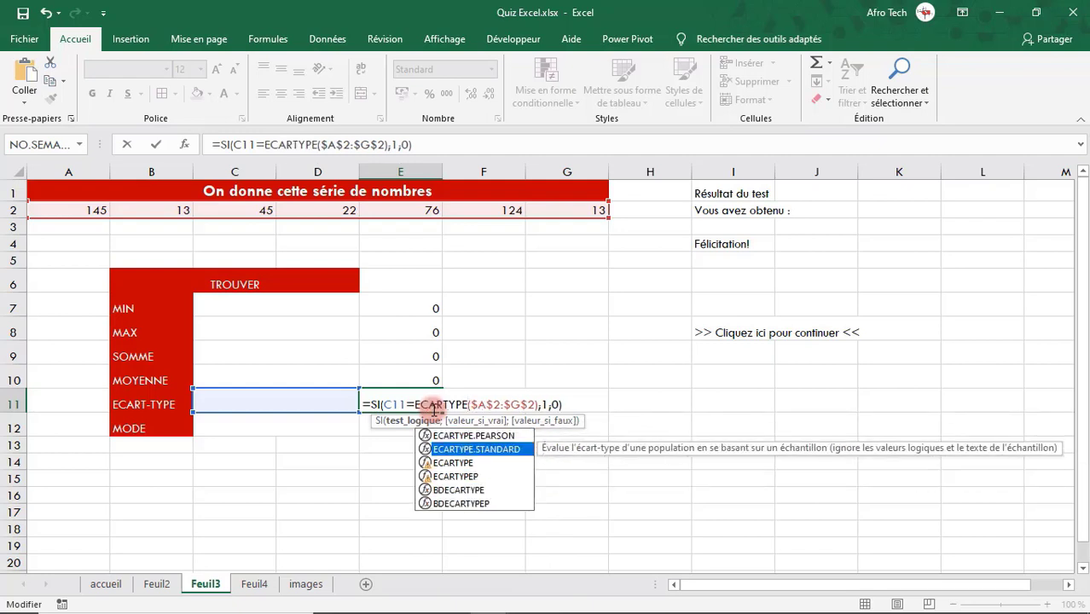
{"action": "key", "text": "Return"}
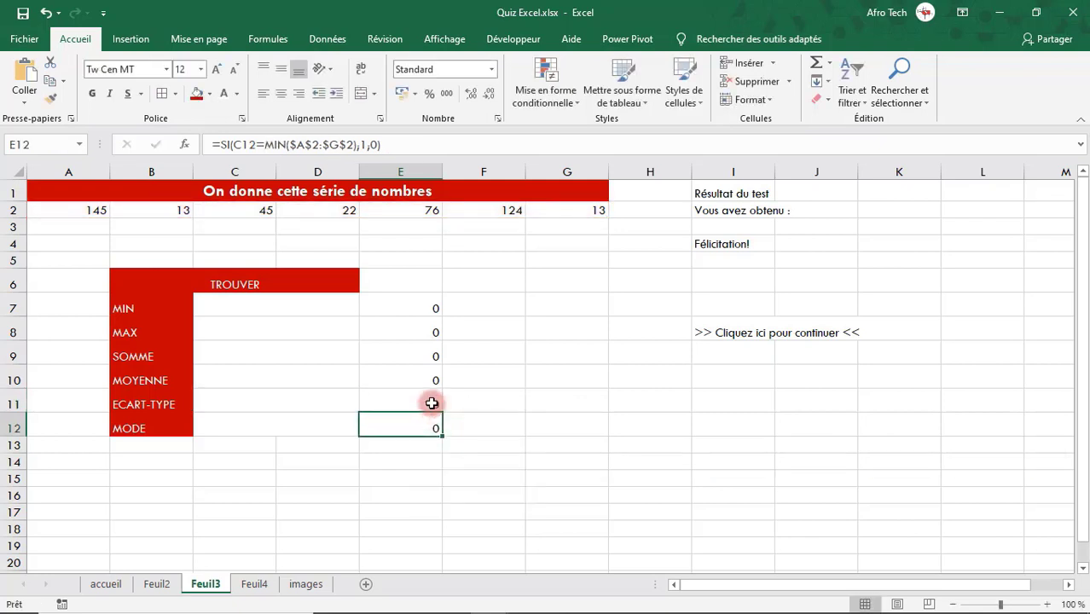
- Replace MIN with MODE in the E12 scoring formula for the MODE row
{"action": "double_click", "coordinate": [393, 423]}
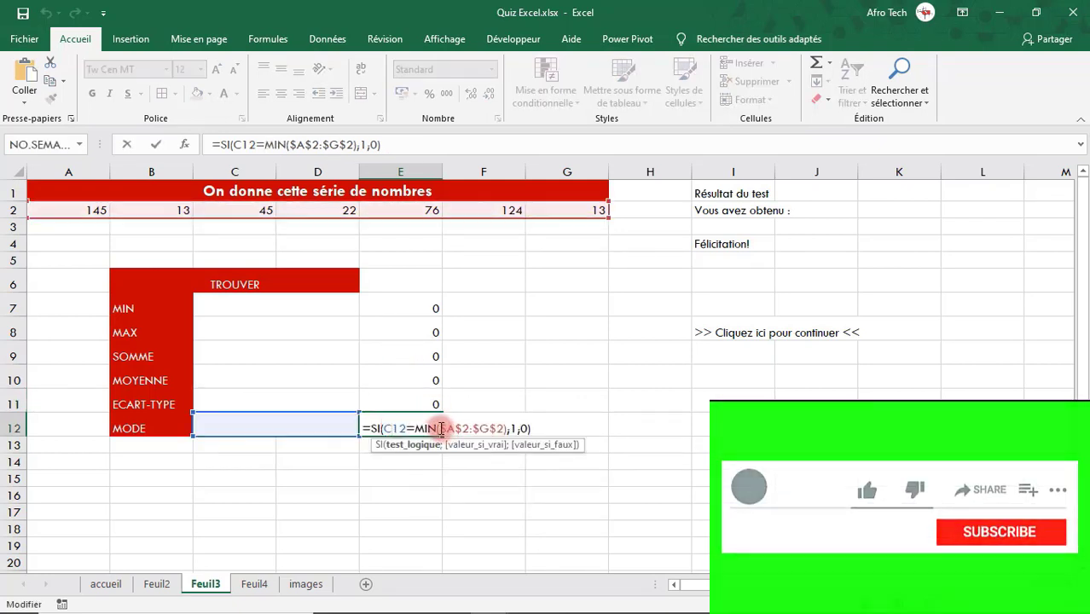
{"action": "double_click", "coordinate": [428, 423]}
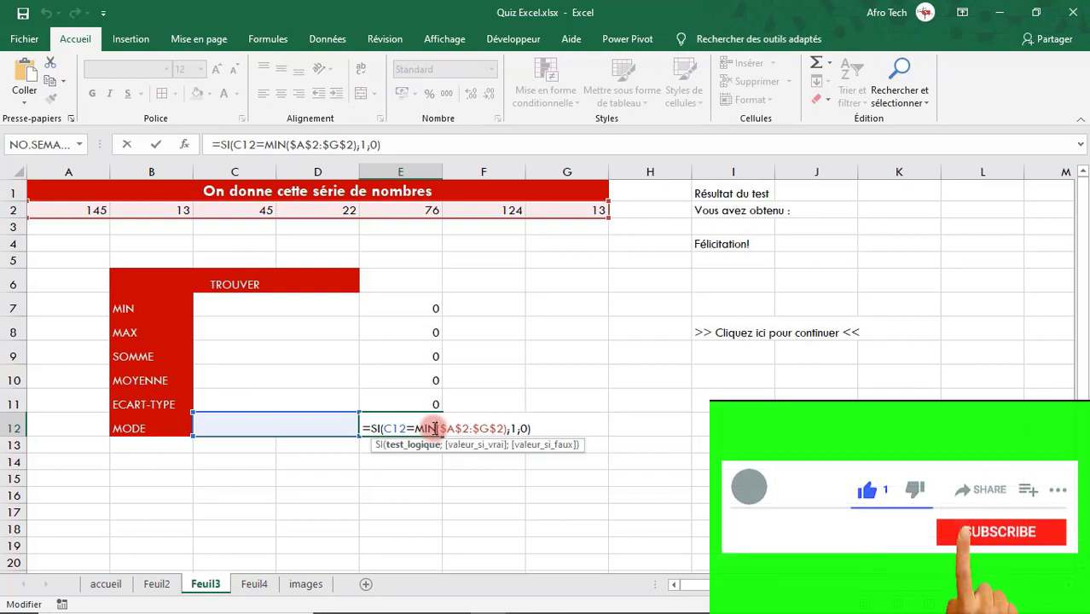
{"action": "type", "text": "M"}
{"action": "type", "text": "ode"}
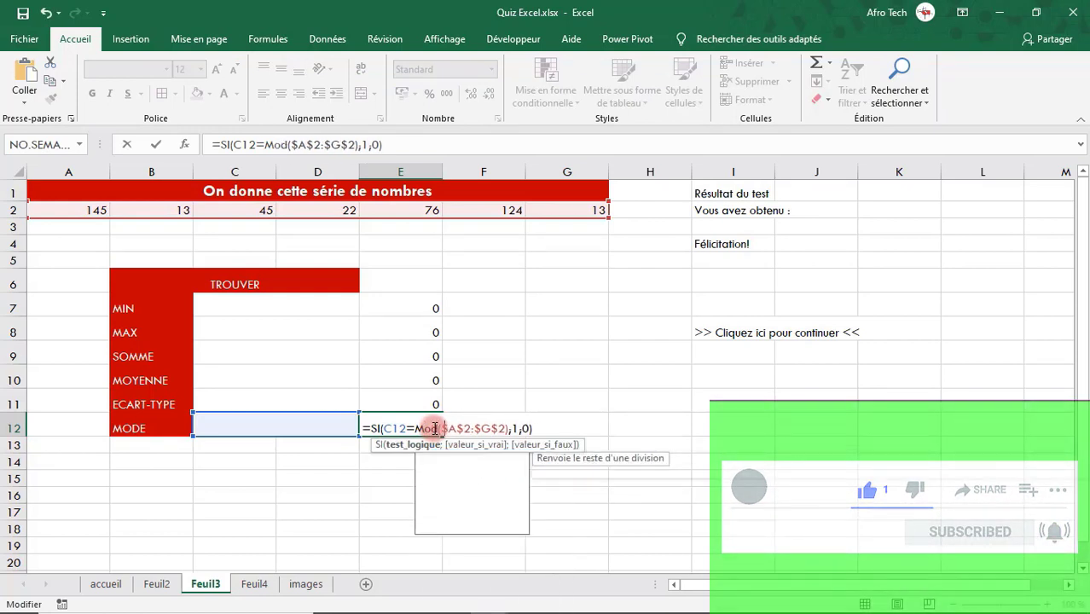
{"action": "key", "text": "Down"}
{"action": "key", "text": "Down"}
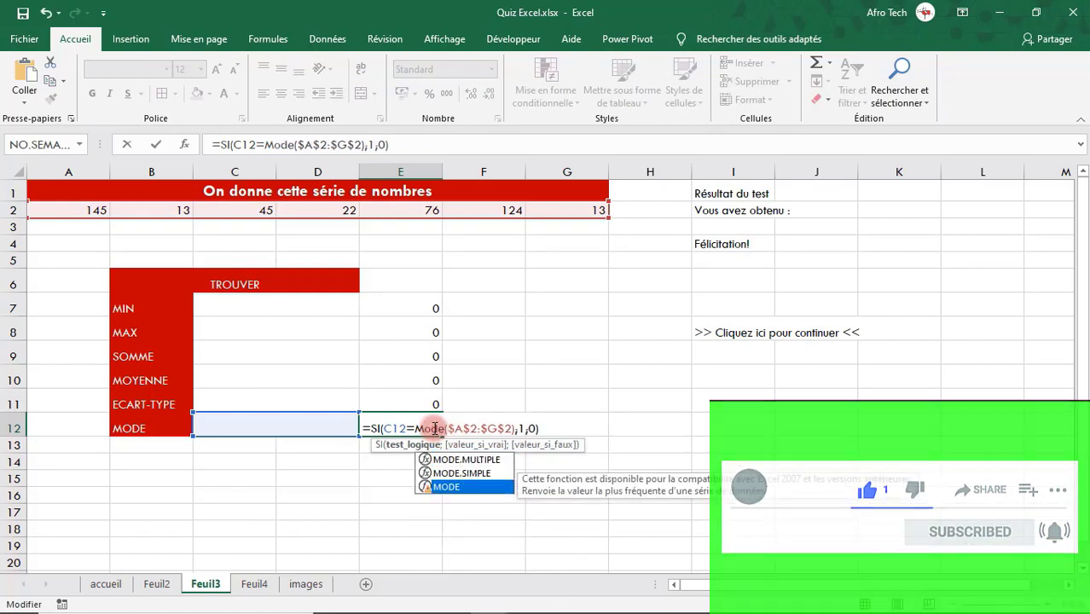
{"action": "key", "text": "Return"}
{"action": "double_click", "coordinate": [435, 428]}
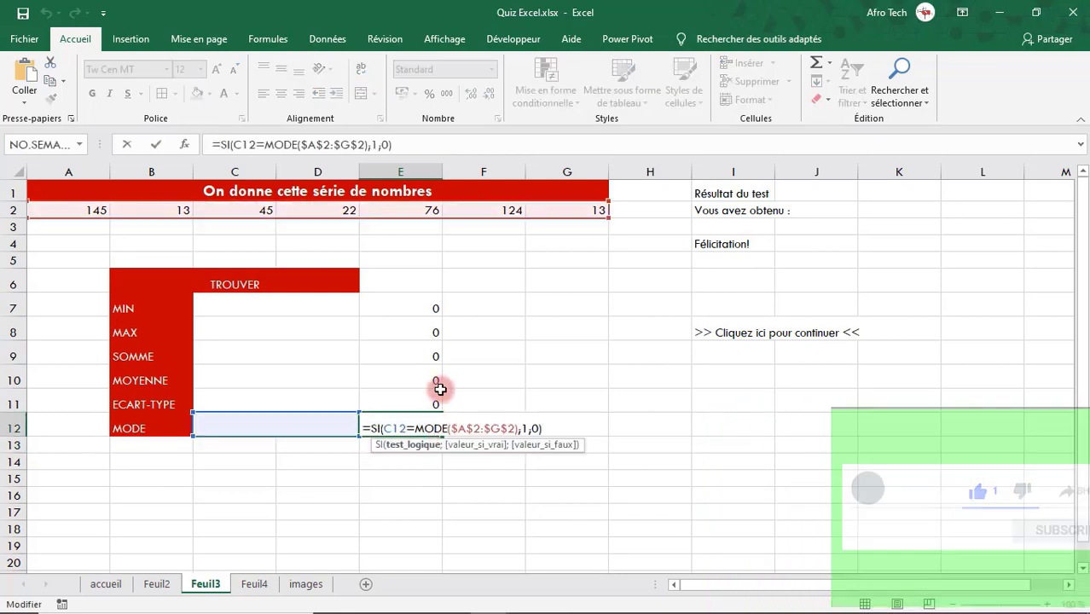
{"action": "key", "text": "Return"}
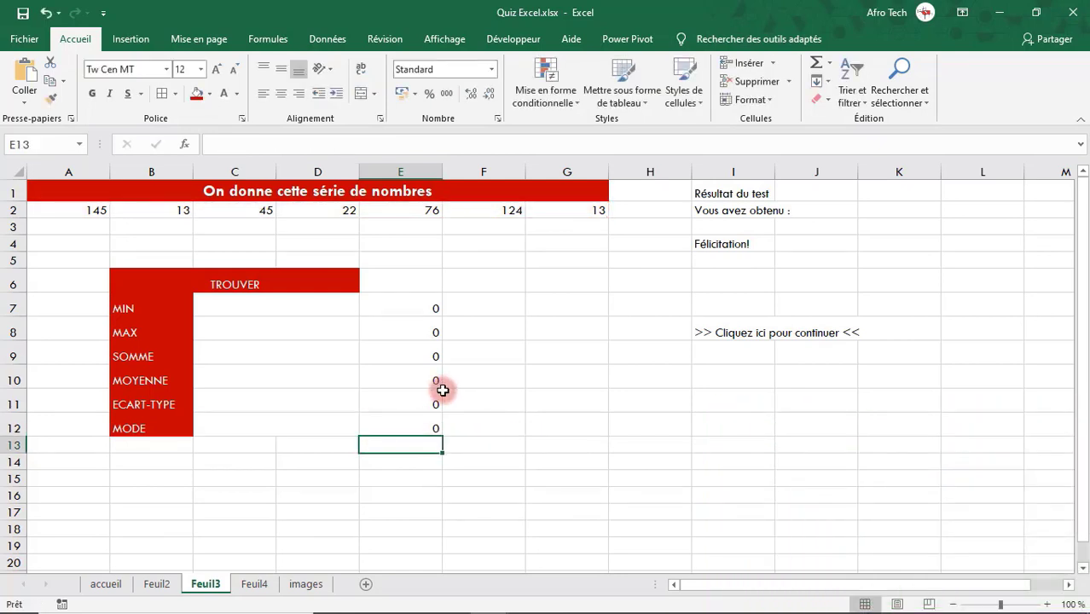
- Copy the expression =MIN($A$2:$G$2) from inside the E7 scoring formula and leave the formula as it is
{"action": "left_click", "coordinate": [404, 306]}
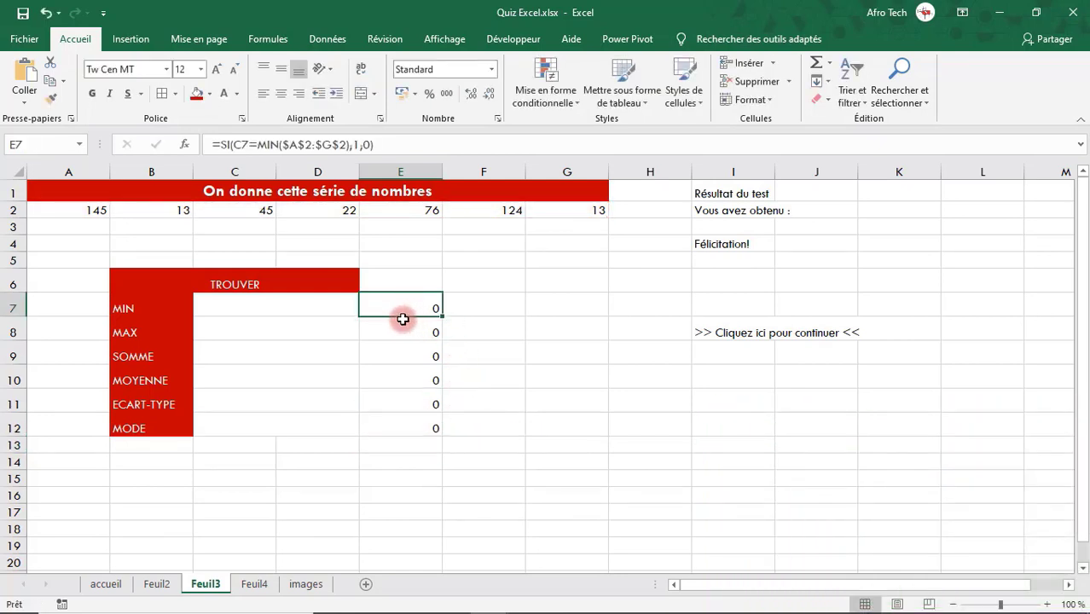
{"action": "left_click", "coordinate": [309, 304]}
{"action": "left_click", "coordinate": [369, 309]}
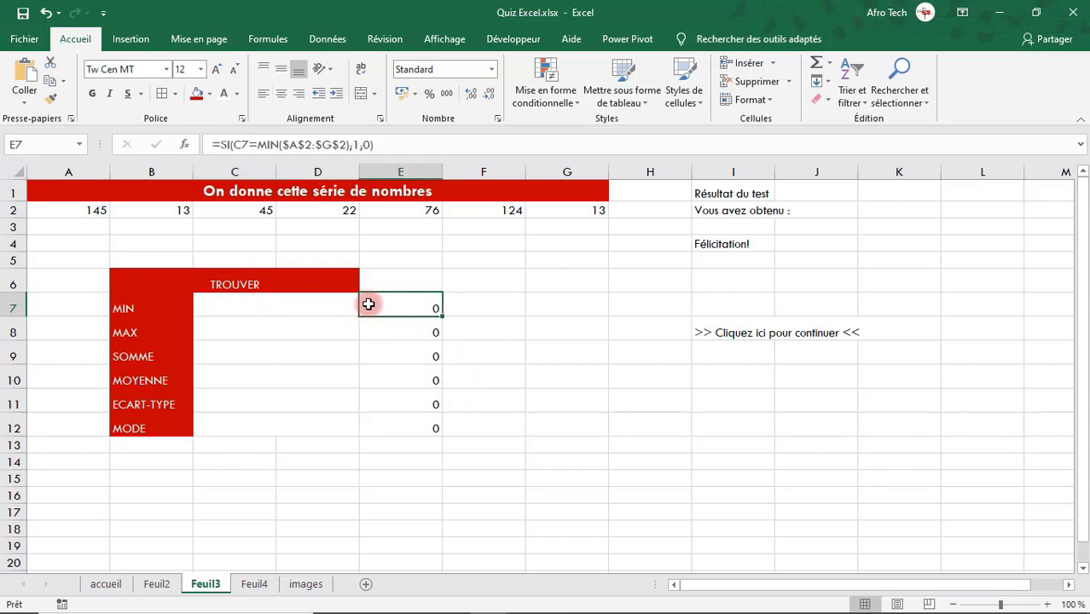
{"action": "double_click", "coordinate": [389, 304]}
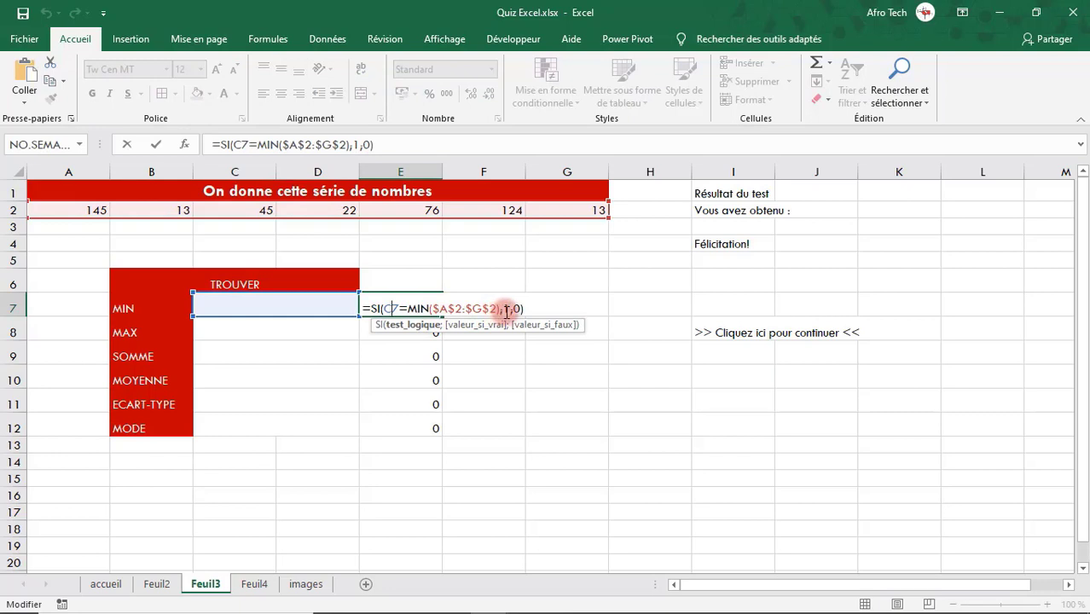
{"action": "left_click_drag", "start_coordinate": [493, 309], "coordinate": [418, 308]}
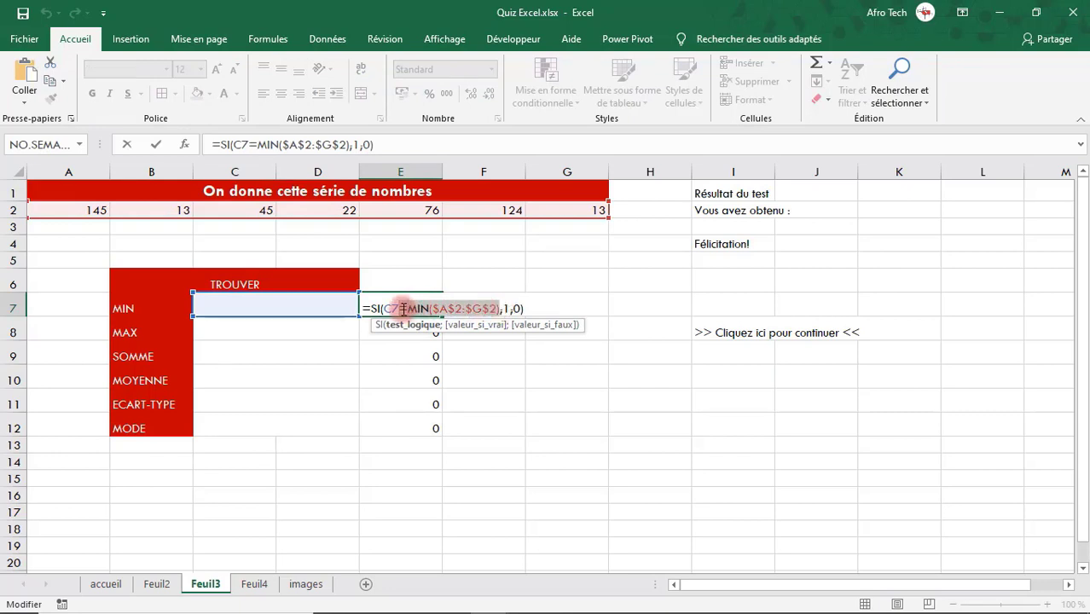
{"action": "key", "text": "Return"}
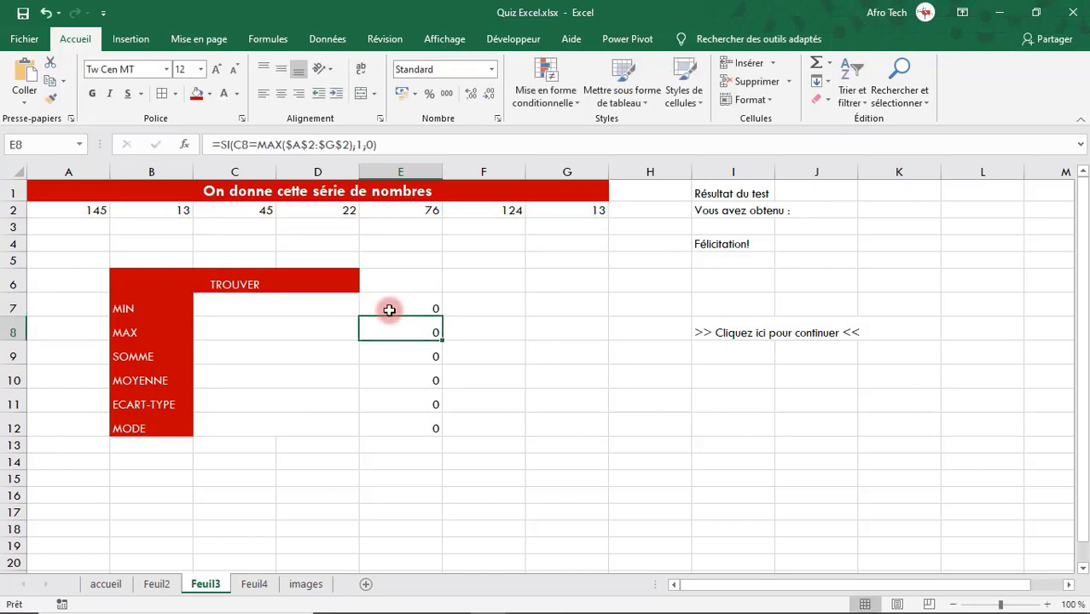
- Enter the formula =MIN($A$2:$G$2) as the MIN answer in merged cell C7
{"action": "left_click", "coordinate": [300, 303]}
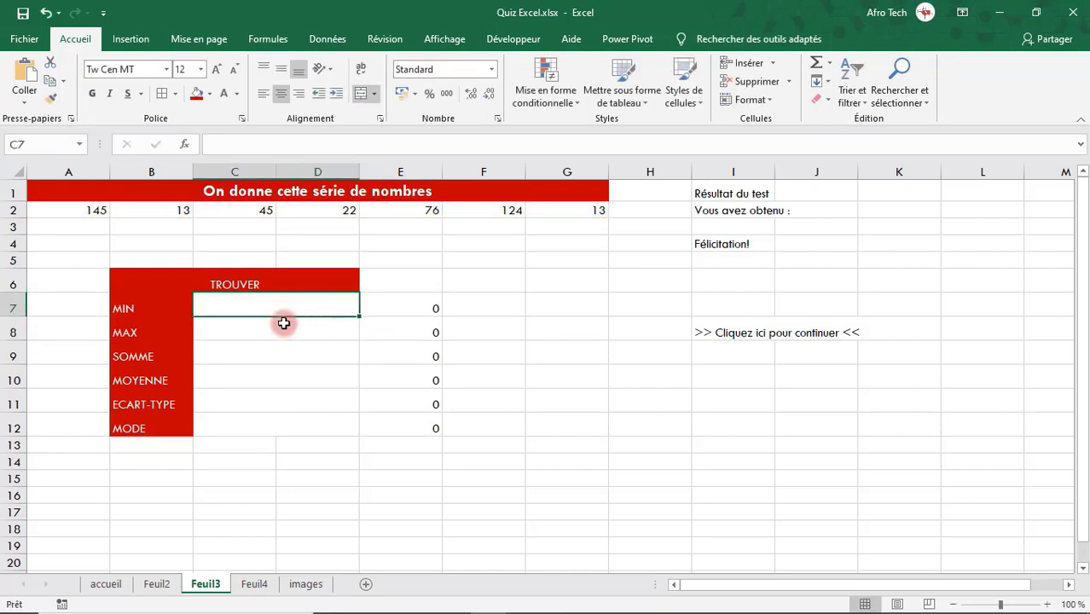
{"action": "key", "text": "ctrl+v"}
{"action": "left_click", "coordinate": [585, 365]}
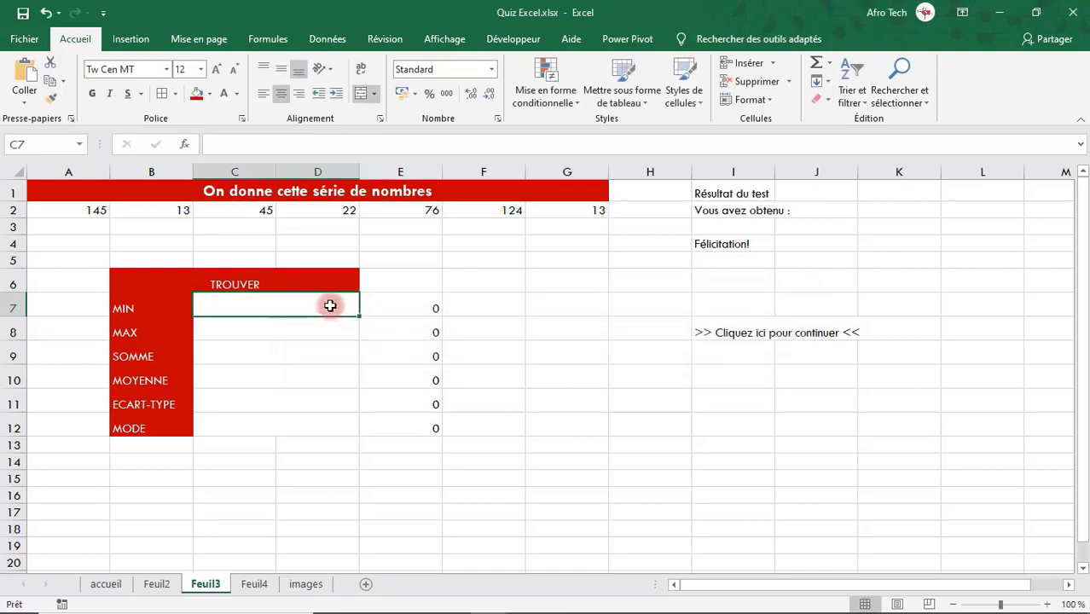
{"action": "double_click", "coordinate": [313, 305]}
{"action": "type", "text": "=MIN($A$2:$G$2)"}
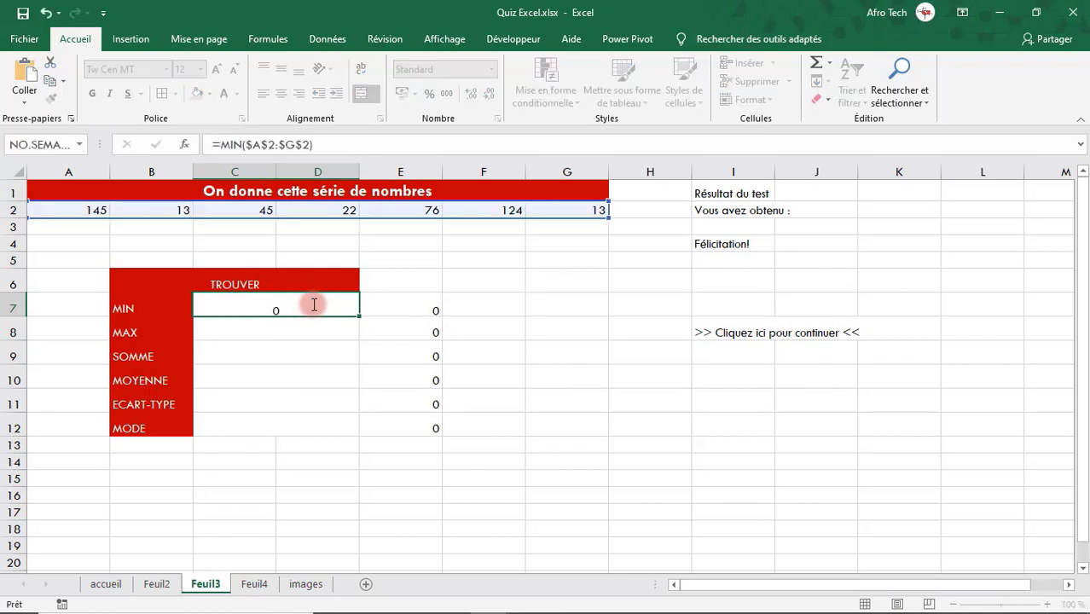
{"action": "key", "text": "Return"}
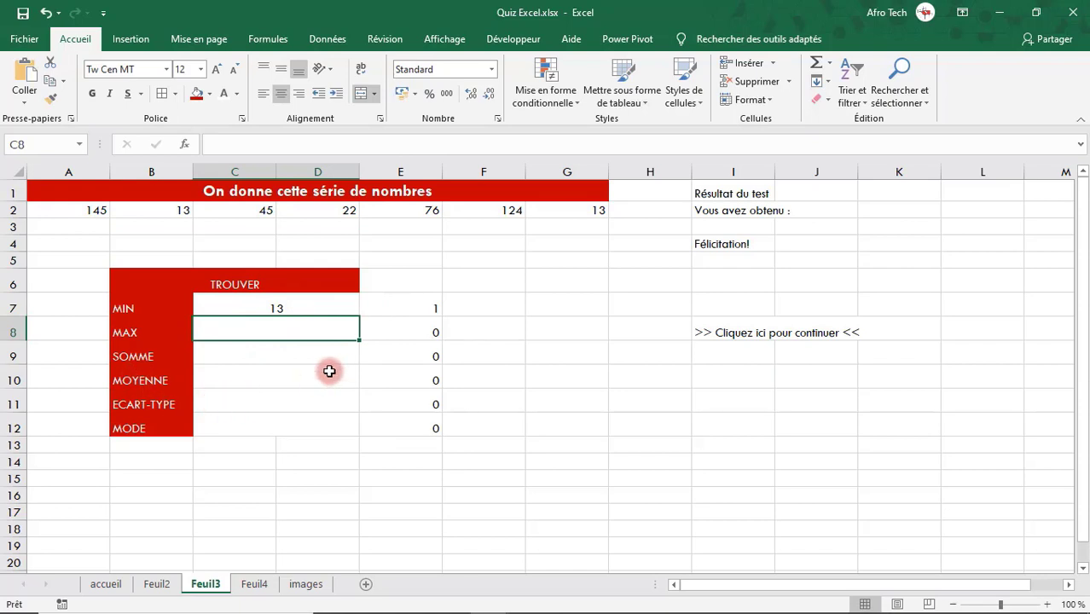
- Check the MIN row's score in E7, consult the finished result block on Feuil2, and return to Feuil3
{"action": "left_click", "coordinate": [439, 310]}
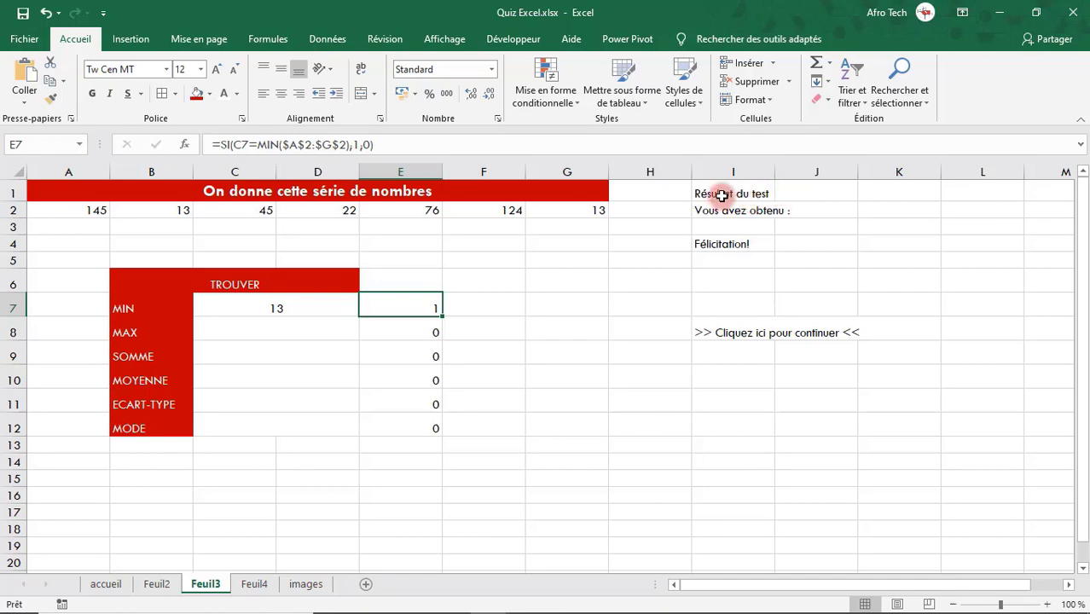
{"action": "left_click", "coordinate": [156, 592]}
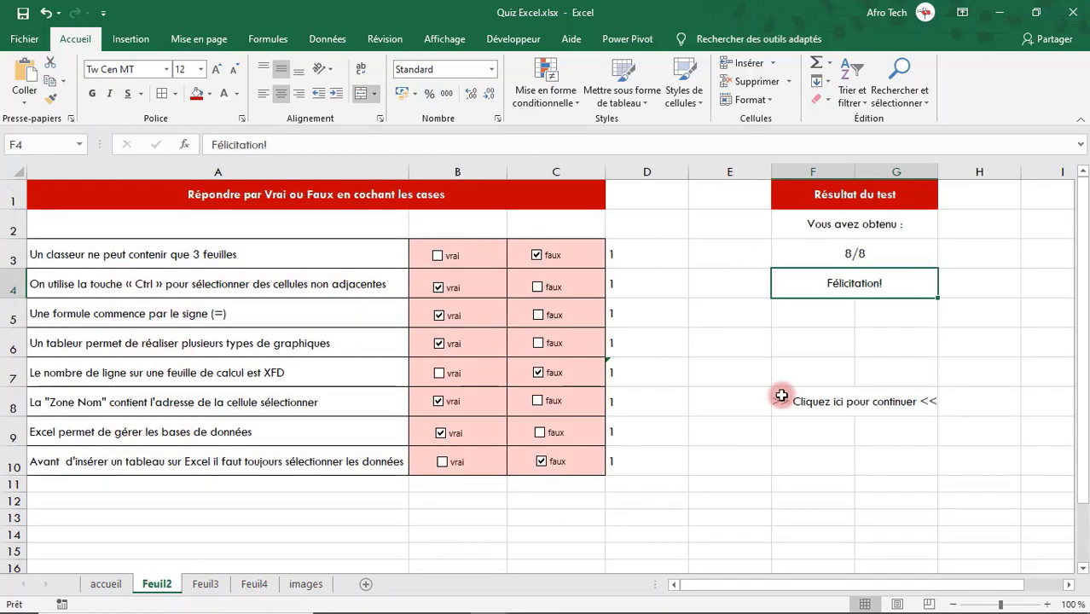
{"action": "left_click", "coordinate": [222, 585]}
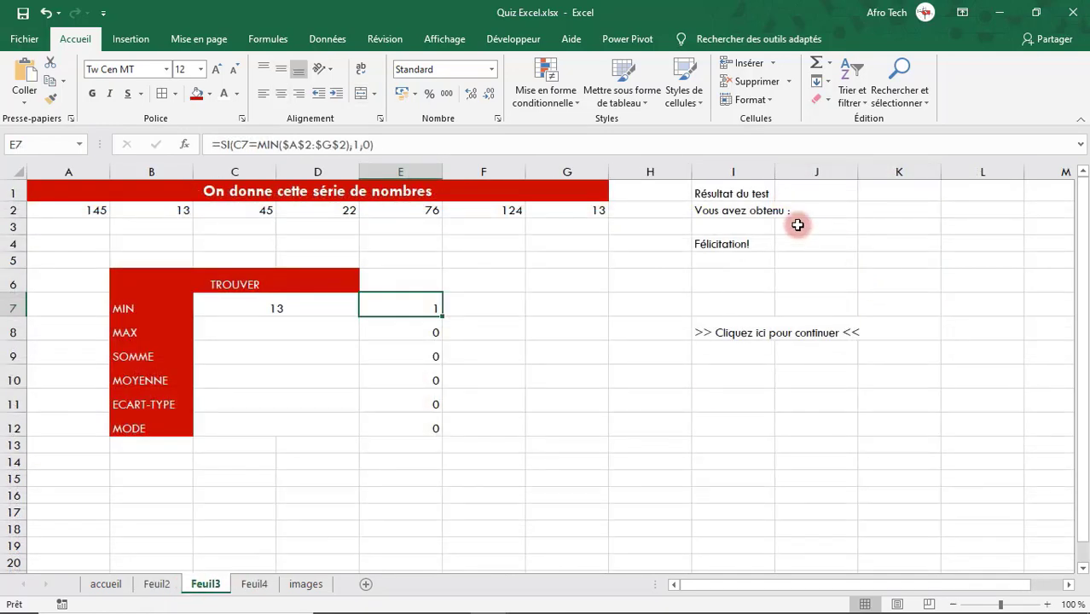
- Insert a new column before column I, which holds the result texts
{"action": "left_click", "coordinate": [736, 193]}
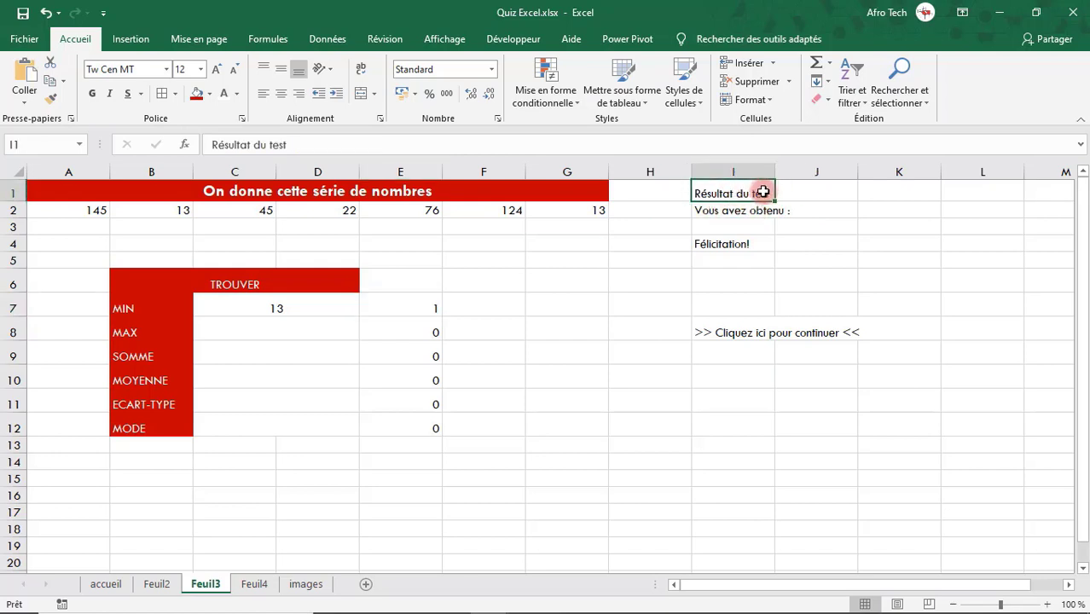
{"action": "right_click", "coordinate": [749, 173]}
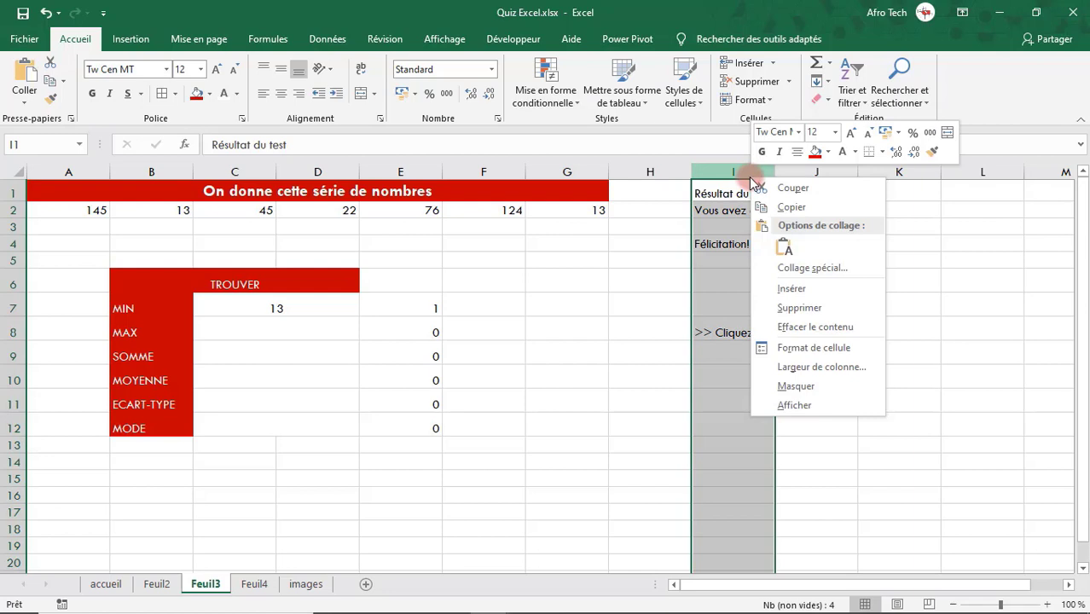
{"action": "left_click", "coordinate": [807, 301]}
- Format the "Résultat du test" heading: merge and centre J1:K1, red fill, bold white text, vertically centred
{"action": "left_click_drag", "start_coordinate": [819, 194], "coordinate": [904, 192]}
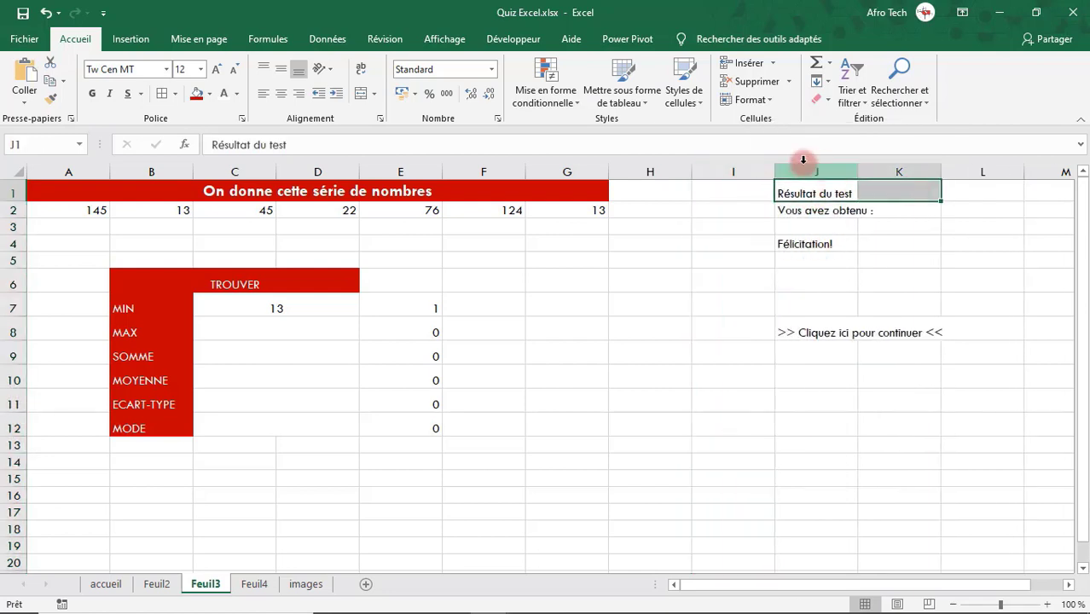
{"action": "left_click", "coordinate": [196, 94]}
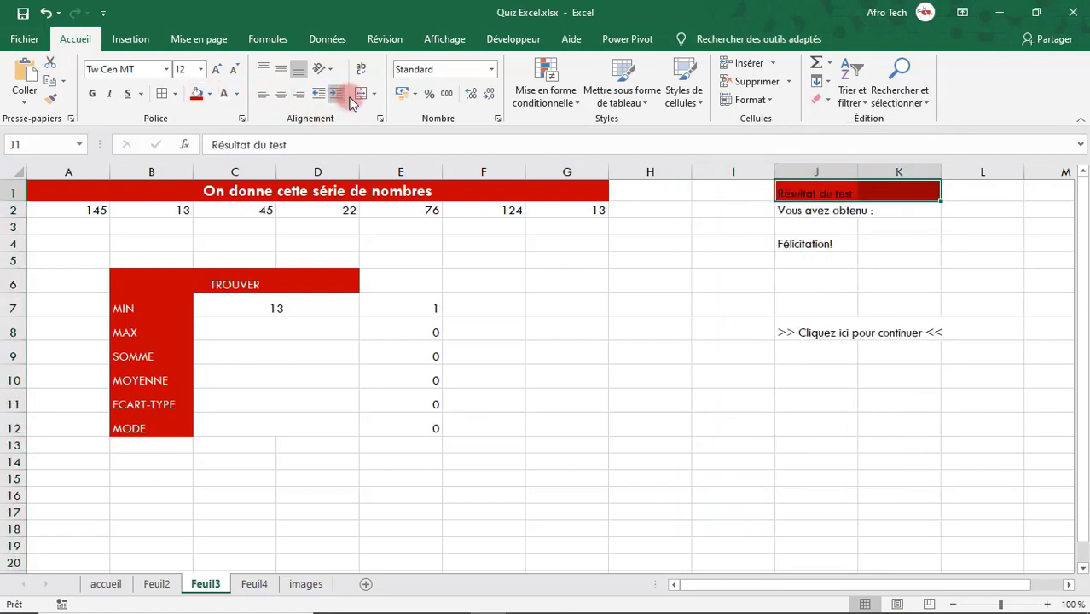
{"action": "left_click", "coordinate": [360, 94]}
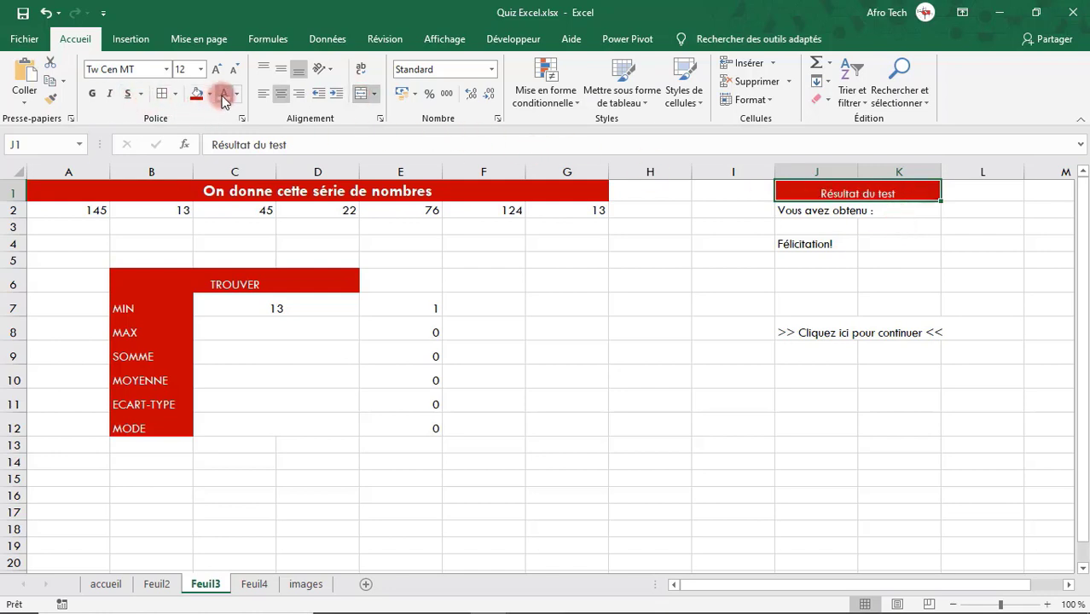
{"action": "left_click", "coordinate": [92, 94]}
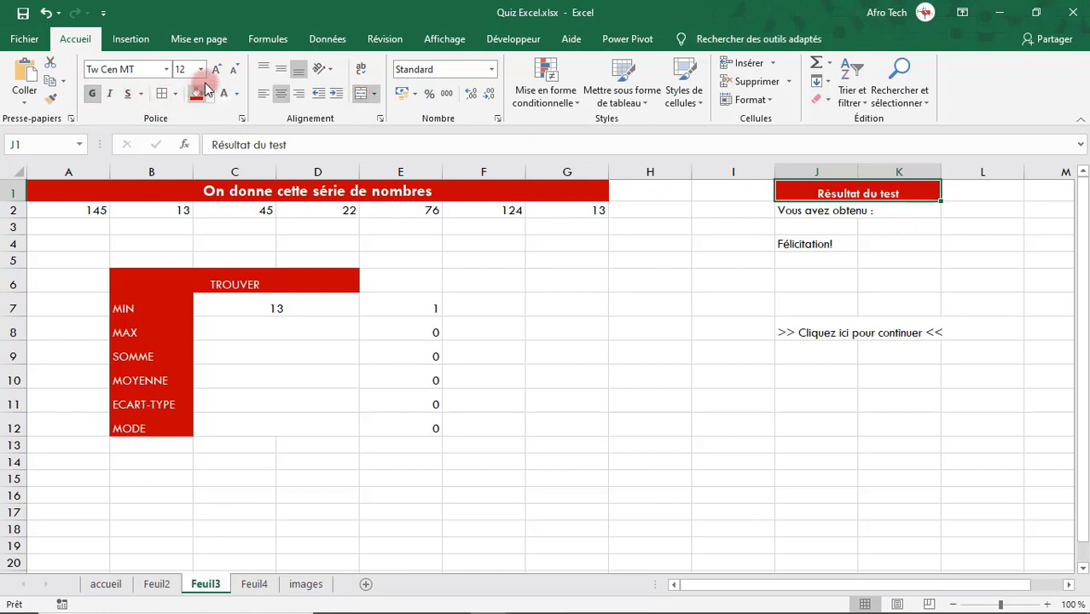
{"action": "left_click", "coordinate": [280, 69]}
- Merge and centre J2:K2, J4:K4 and the empty J3:K3 below the result heading, each row separately
{"action": "left_click_drag", "start_coordinate": [810, 212], "coordinate": [891, 210]}
{"action": "left_click", "coordinate": [359, 100]}
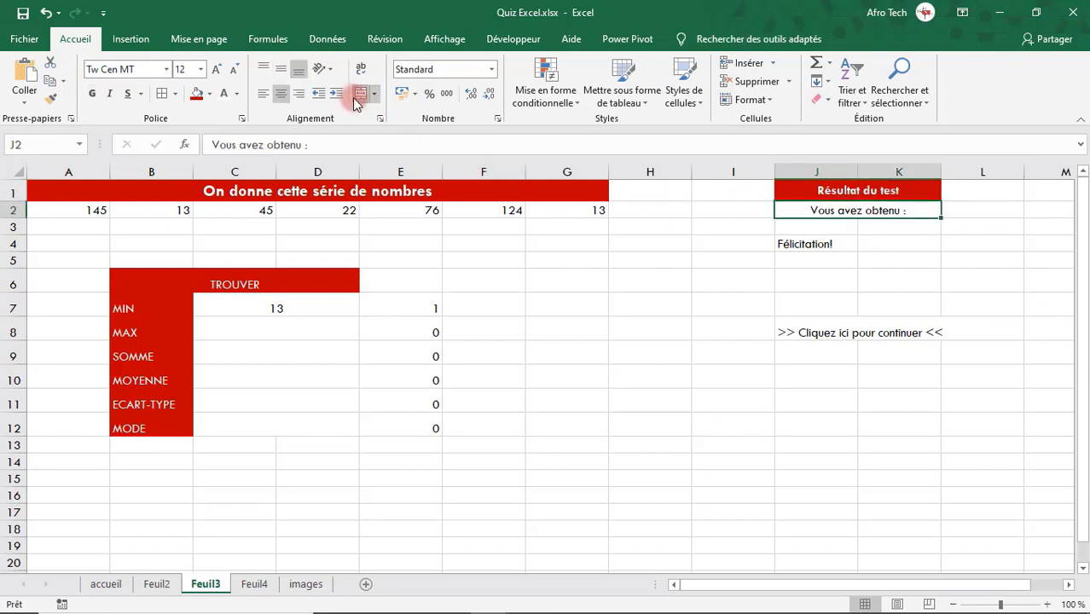
{"action": "left_click_drag", "start_coordinate": [793, 239], "coordinate": [895, 244]}
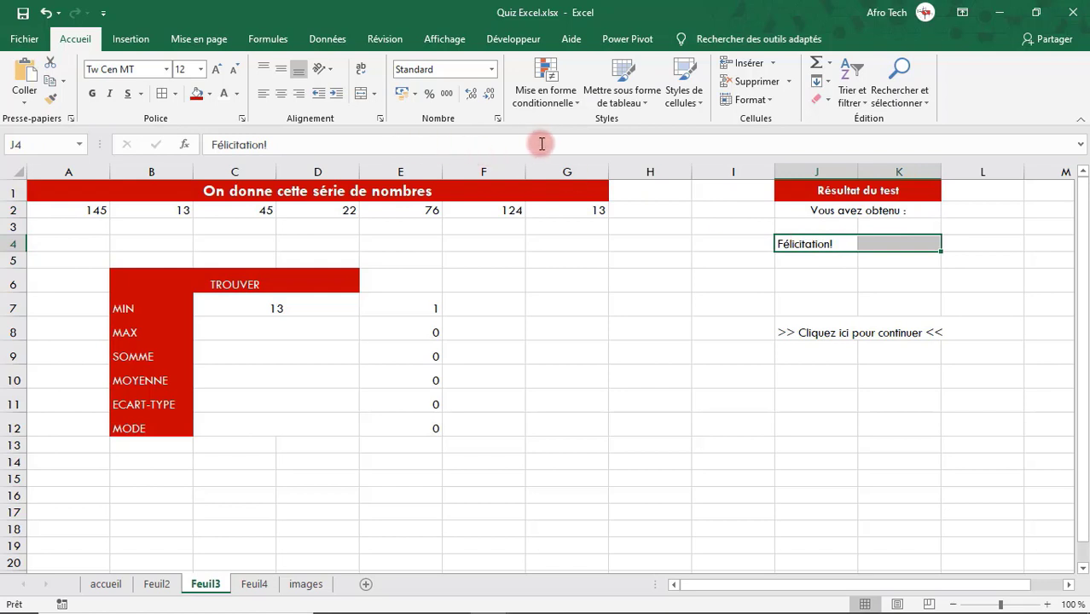
{"action": "left_click", "coordinate": [361, 94]}
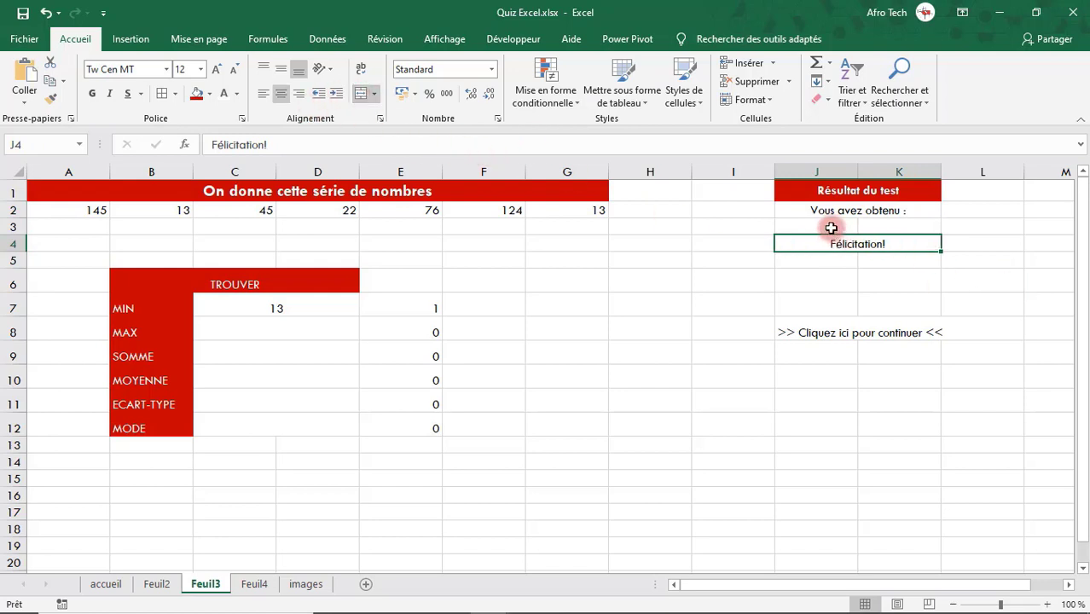
{"action": "left_click_drag", "start_coordinate": [830, 225], "coordinate": [924, 223]}
{"action": "left_click", "coordinate": [362, 98]}
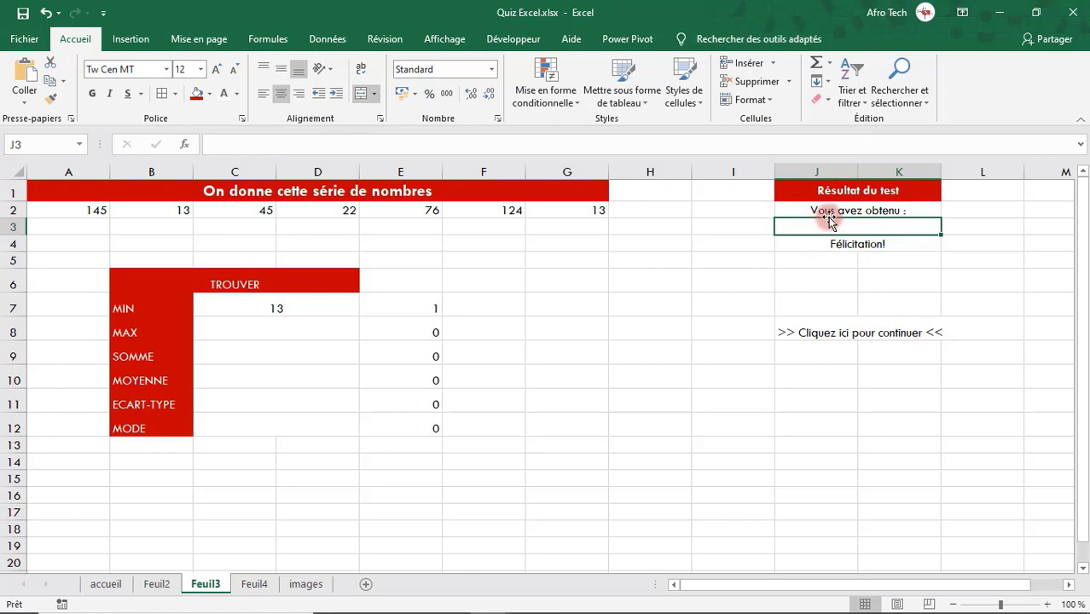
- Start a formula in J3 that counts the scores equal to 1 in E7:E12: =NB.SI(E7:E12;1)
{"action": "type", "text": "=nb"}
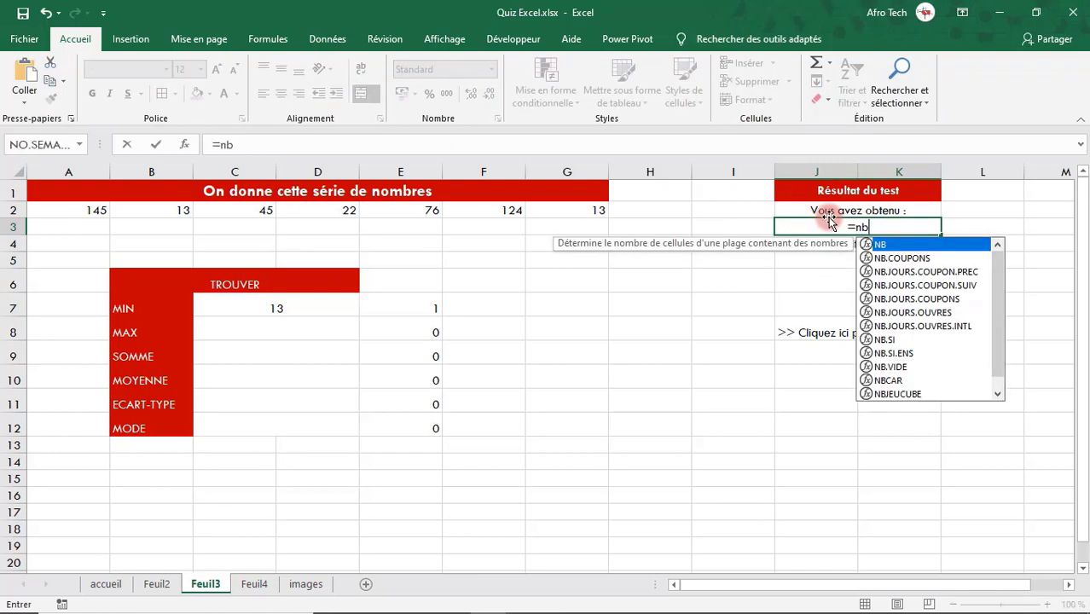
{"action": "key", "text": "Down"}
{"action": "key", "text": "Down"}
{"action": "key", "text": "Down"}
{"action": "key", "text": "Down"}
{"action": "key", "text": "Down"}
{"action": "key", "text": "Down"}
{"action": "key", "text": "Down"}
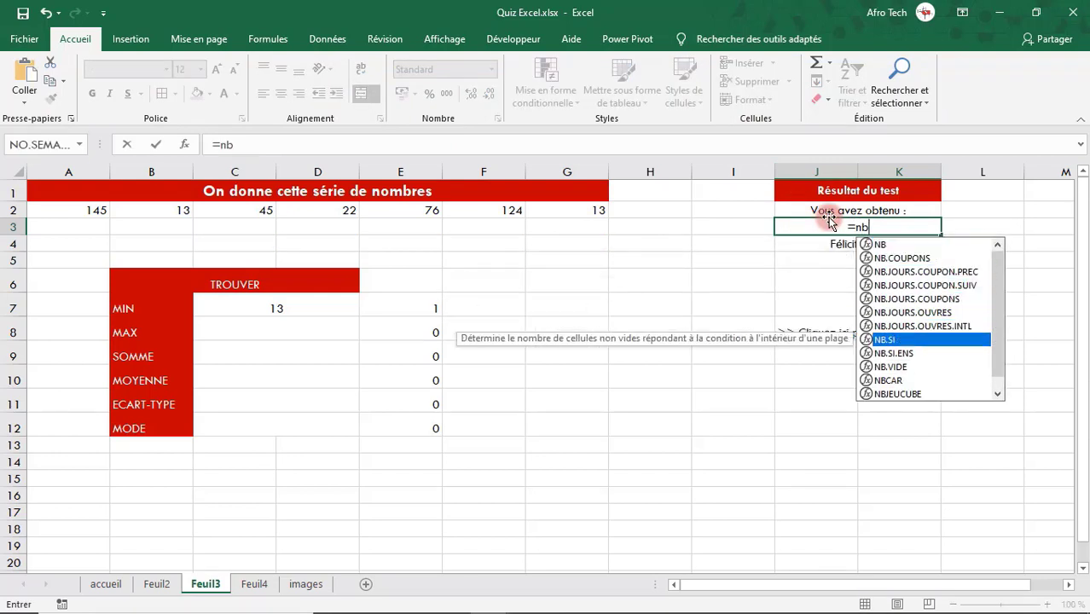
{"action": "key", "text": "Tab"}
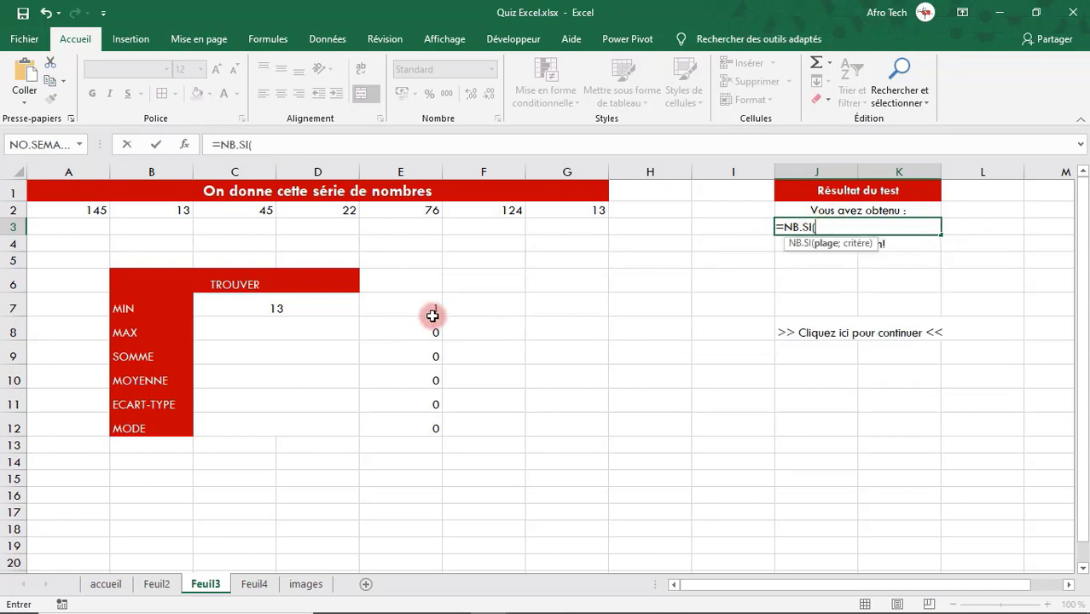
{"action": "left_click_drag", "start_coordinate": [431, 312], "coordinate": [399, 436]}
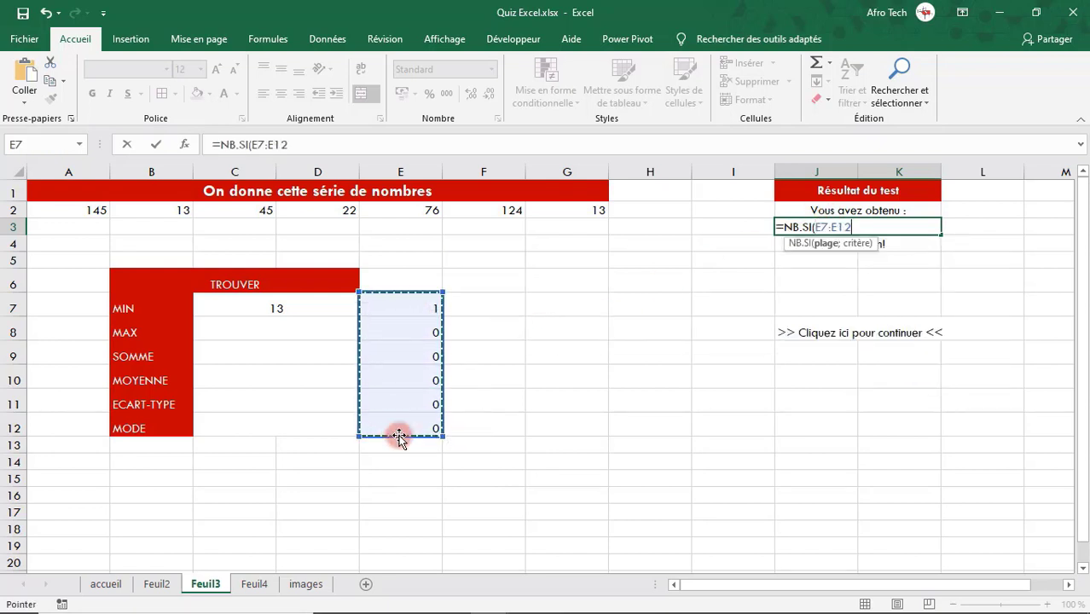
{"action": "type", "text": ";"}
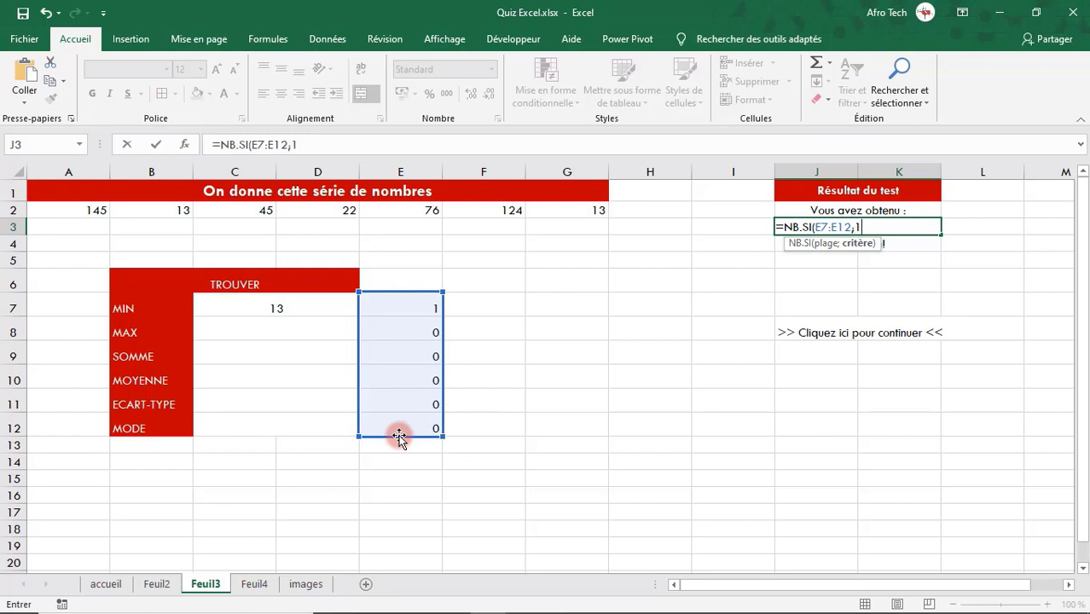
{"action": "type", "text": "1)"}
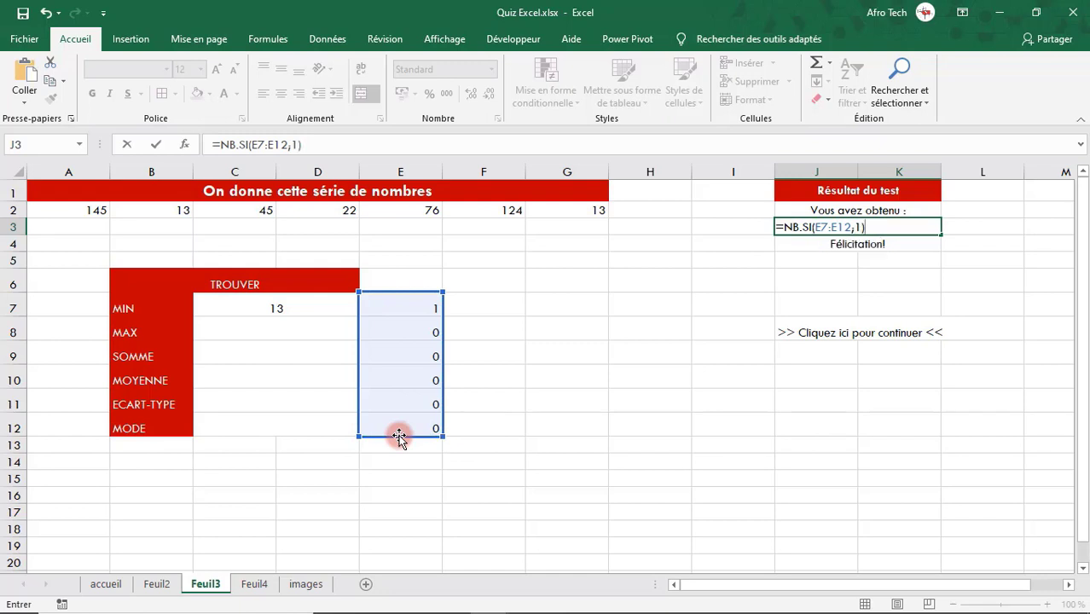
- Extend the J3 formula with &"/"&NBVAL(E7:E12) to append the number of questions, enter it and check it
{"action": "type", "text": "&\""}
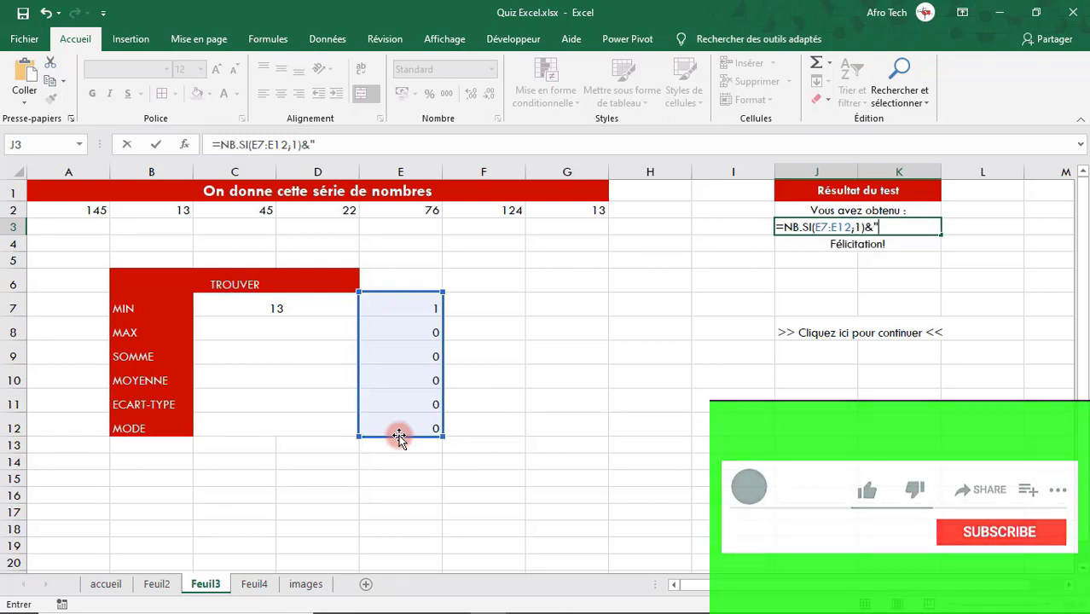
{"action": "type", "text": ".\""}
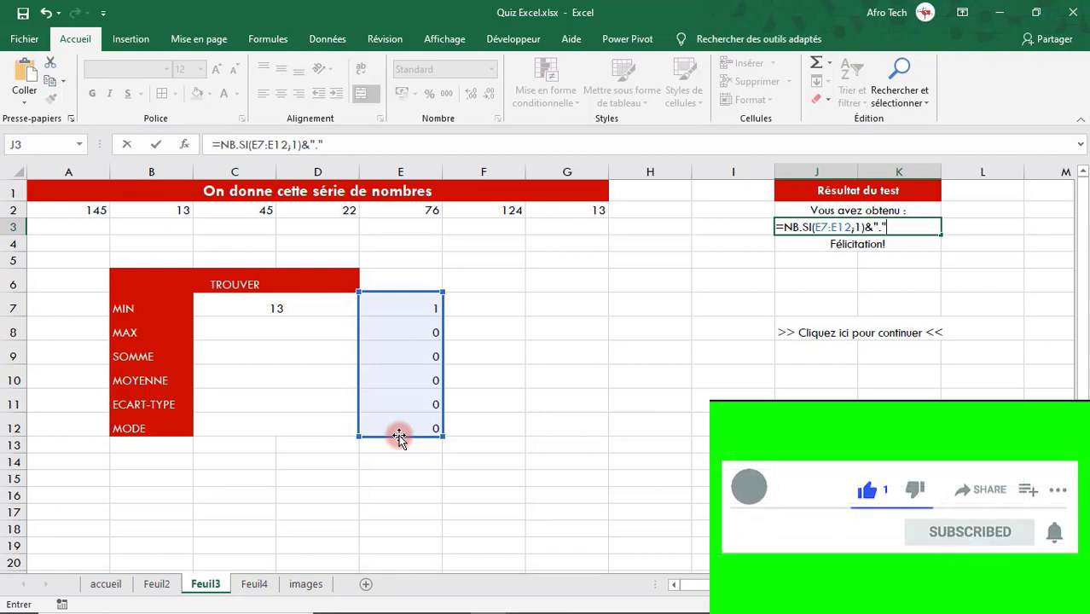
{"action": "key", "text": "BackSpace"}
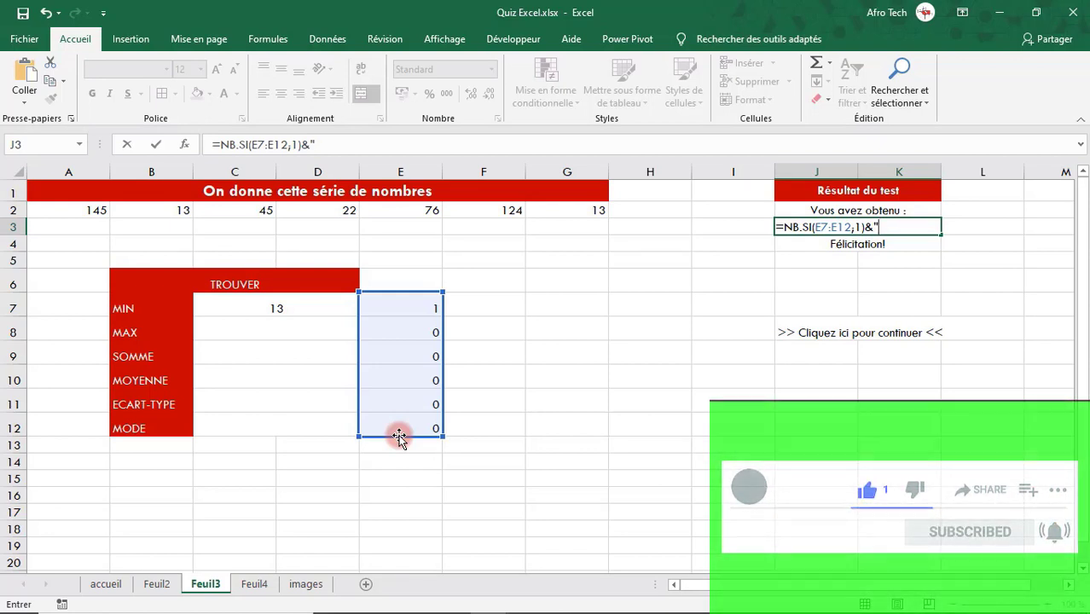
{"action": "type", "text": "/"}
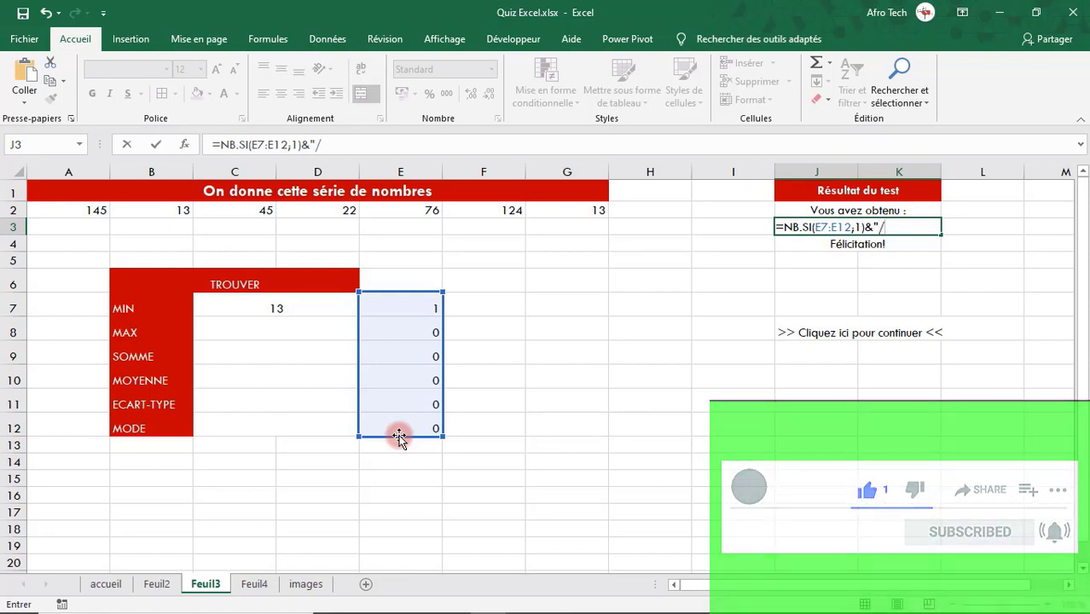
{"action": "type", "text": "\"&"}
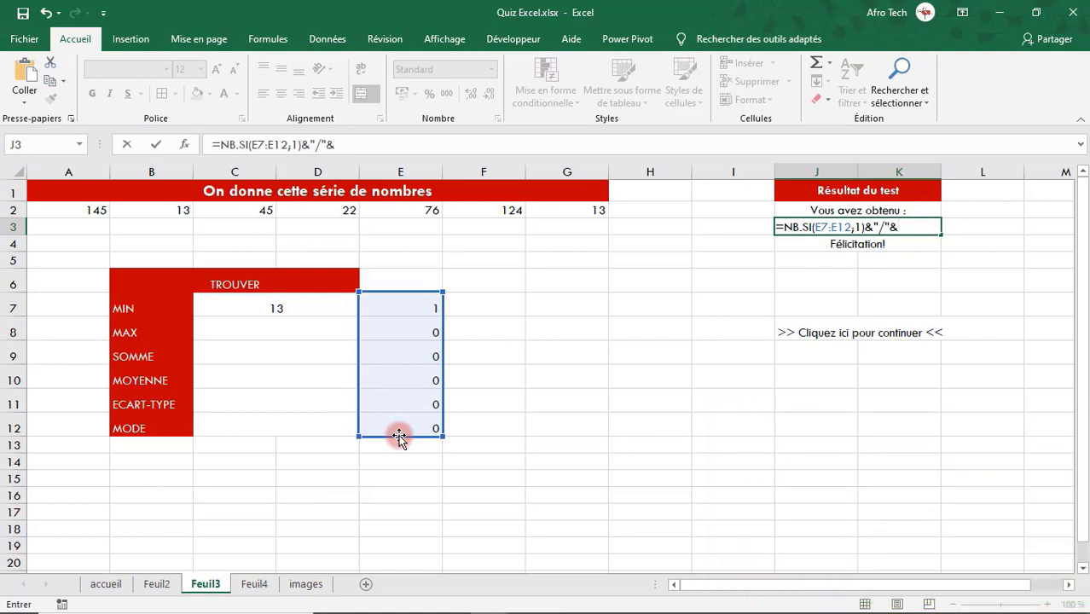
{"action": "type", "text": "nbv"}
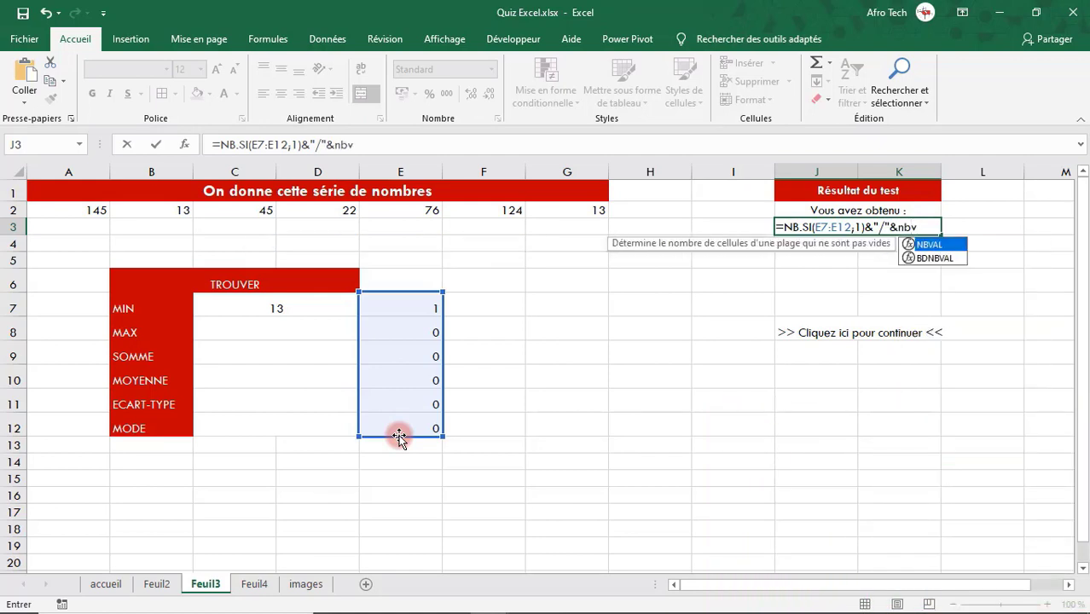
{"action": "key", "text": "Tab"}
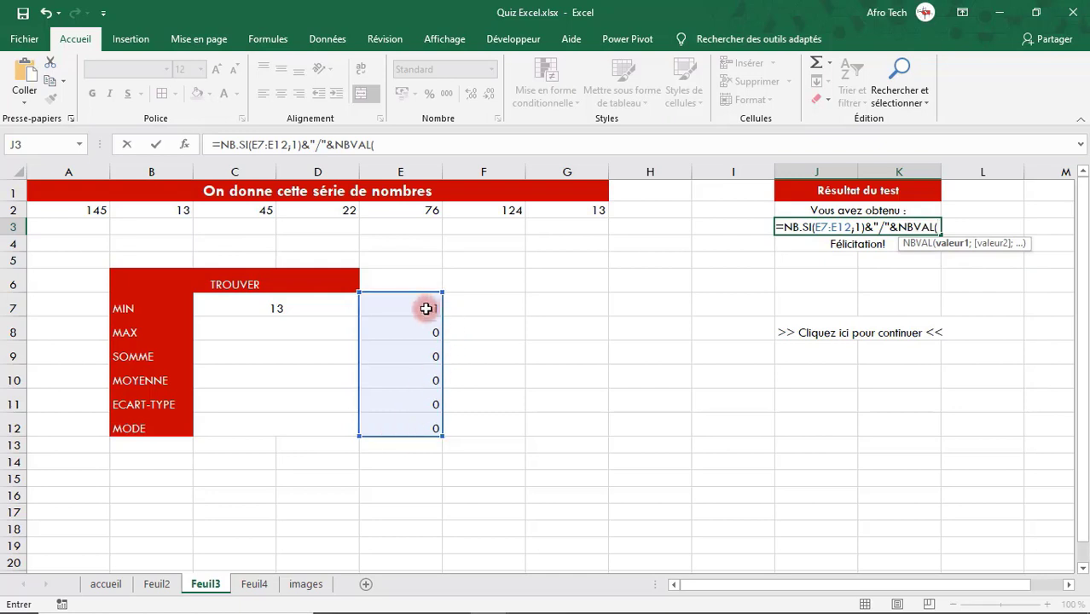
{"action": "left_click_drag", "start_coordinate": [423, 307], "coordinate": [377, 431]}
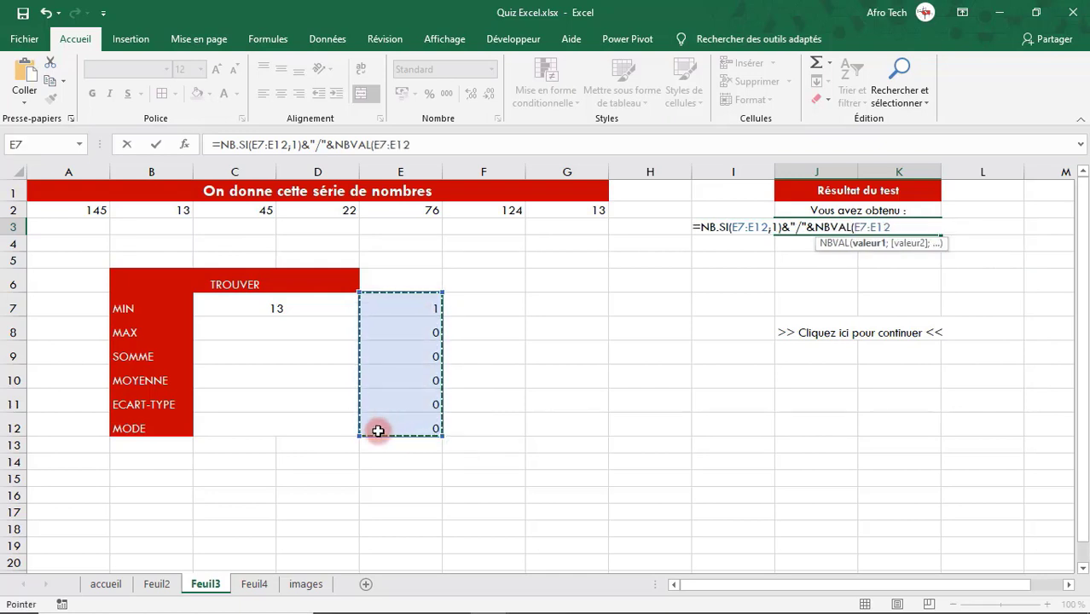
{"action": "type", "text": ")"}
{"action": "key", "text": "Return"}
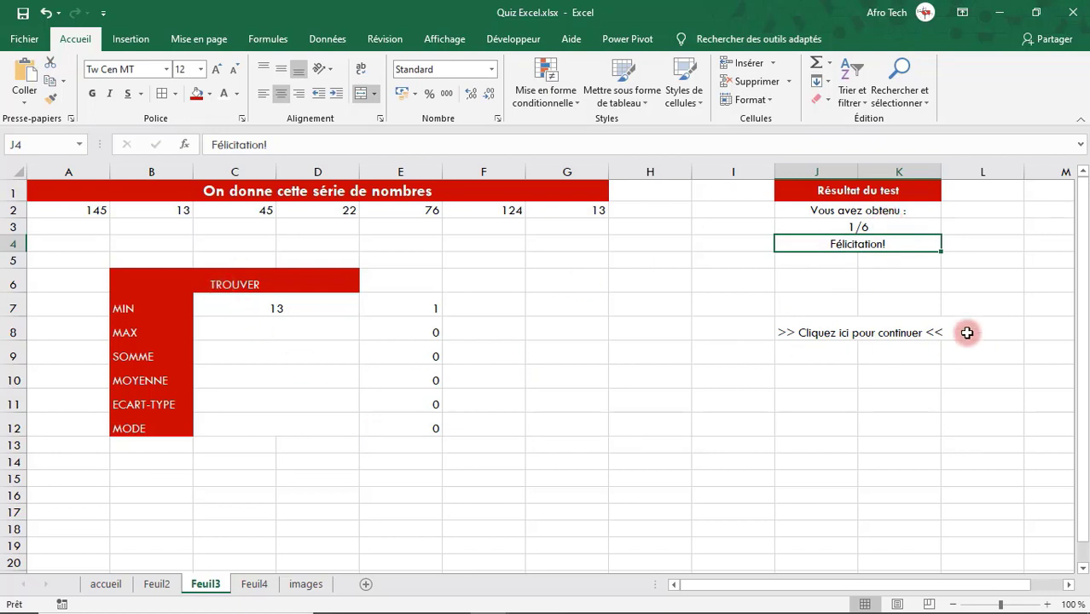
{"action": "left_click", "coordinate": [878, 228]}
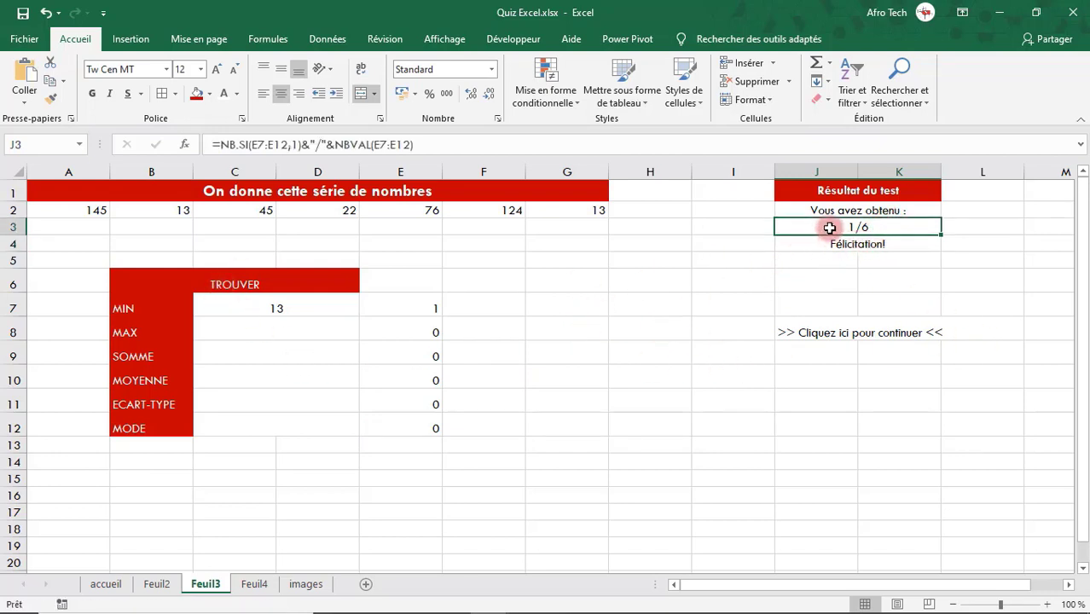
- Merge and centre J8:K8, which holds the ">> Cliquez ici pour continuer <<" text
{"action": "left_click", "coordinate": [805, 338]}
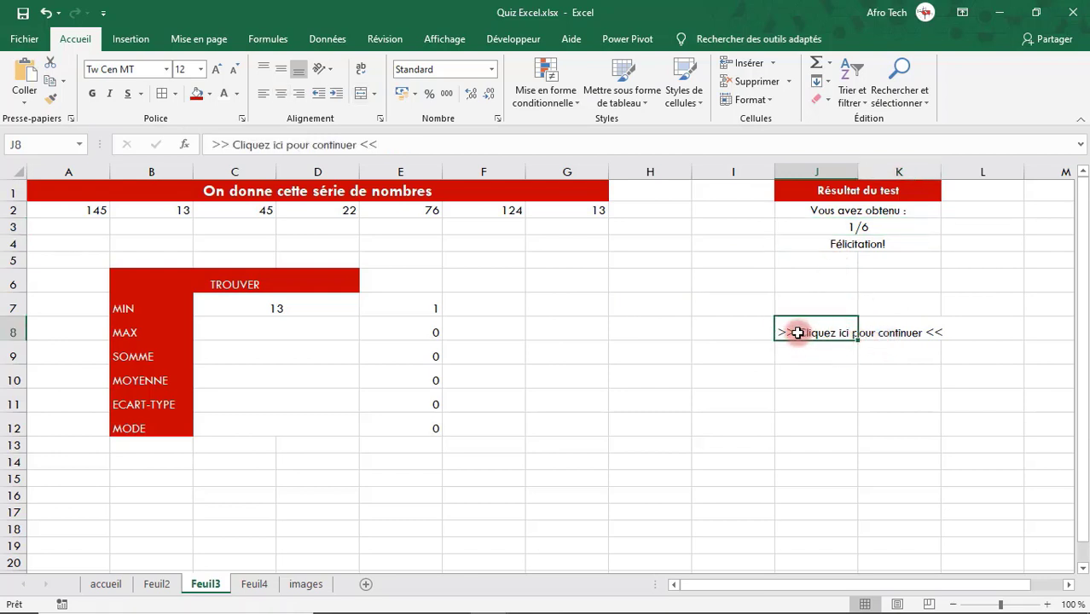
{"action": "left_click_drag", "start_coordinate": [797, 333], "coordinate": [913, 337]}
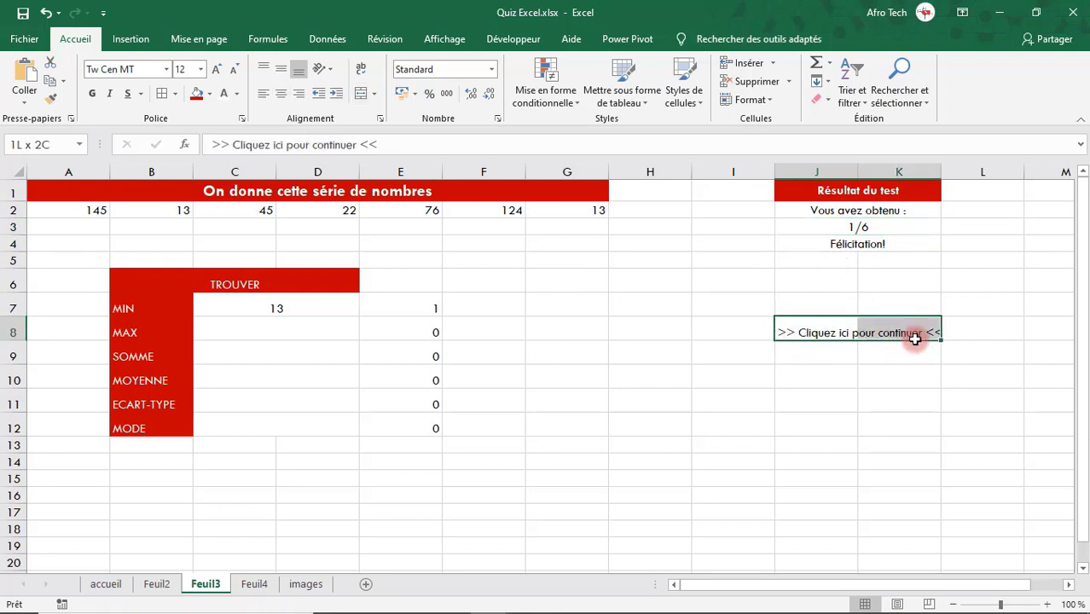
{"action": "left_click", "coordinate": [361, 93]}
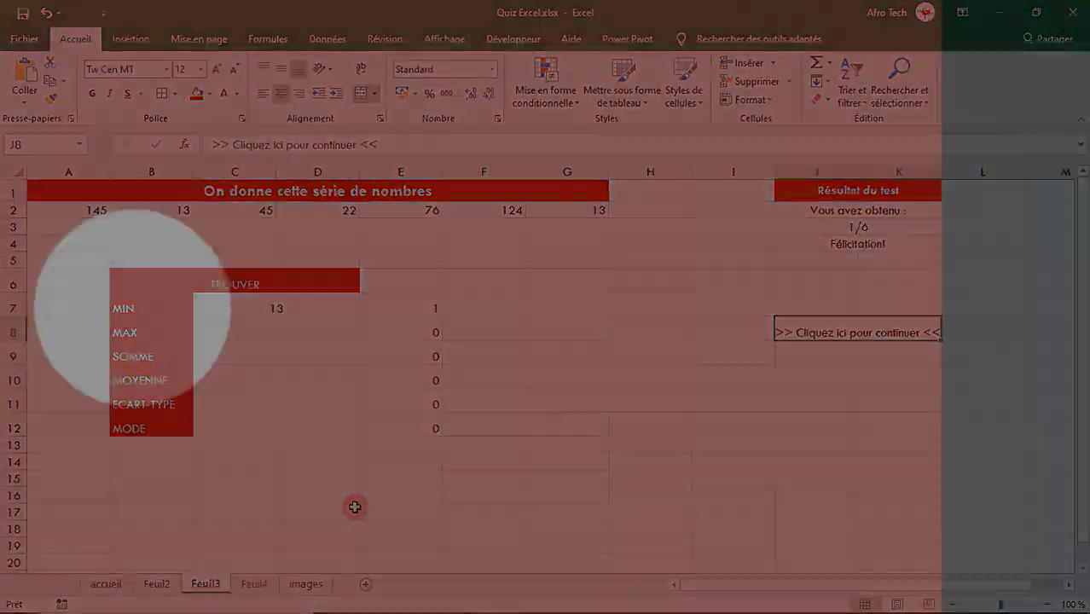